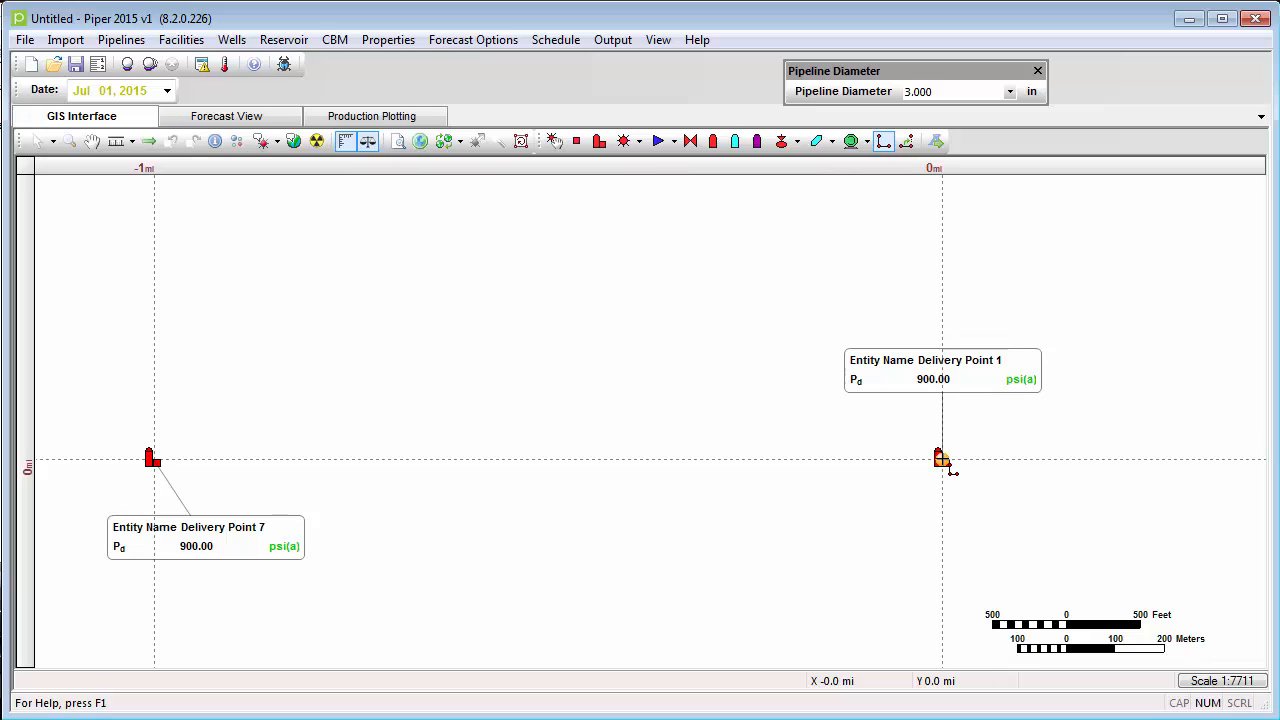
- Link Delivery Point 1 to Delivery Point 7 with a 3 in pipeline and run the present forecast
click(942, 460)
click(163, 466)
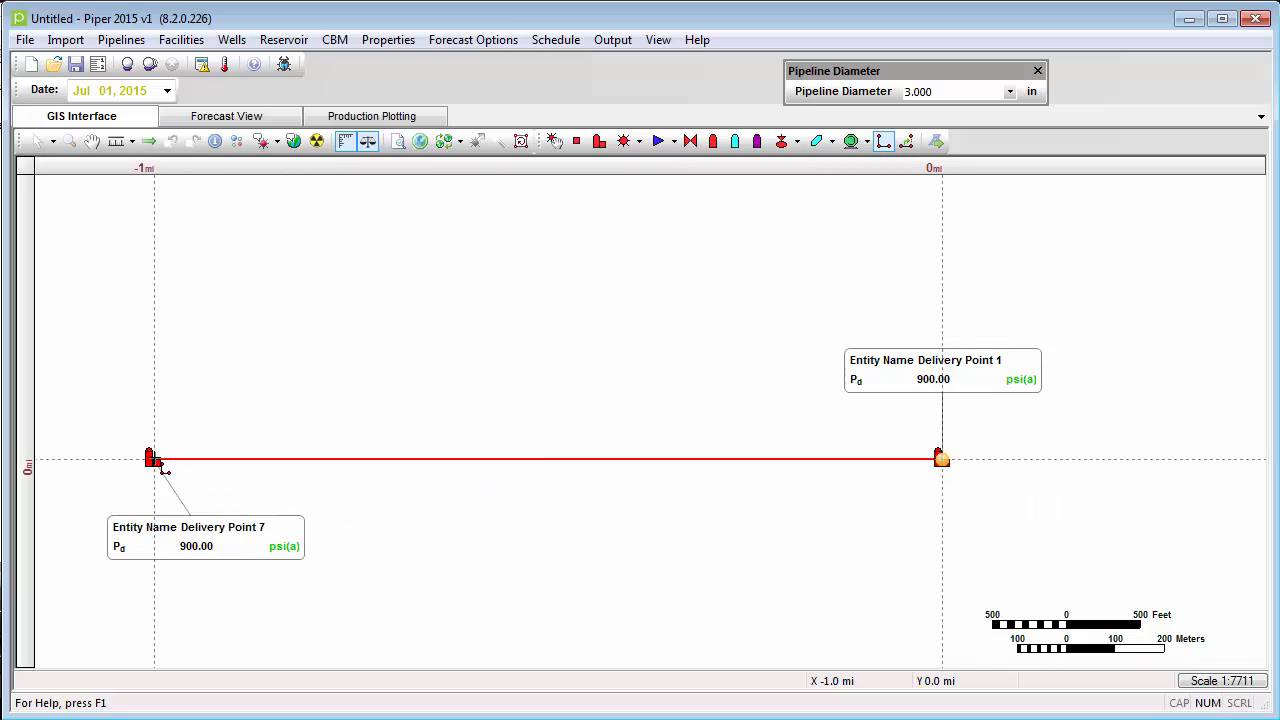
right_click(163, 466)
click(309, 349)
click(127, 64)
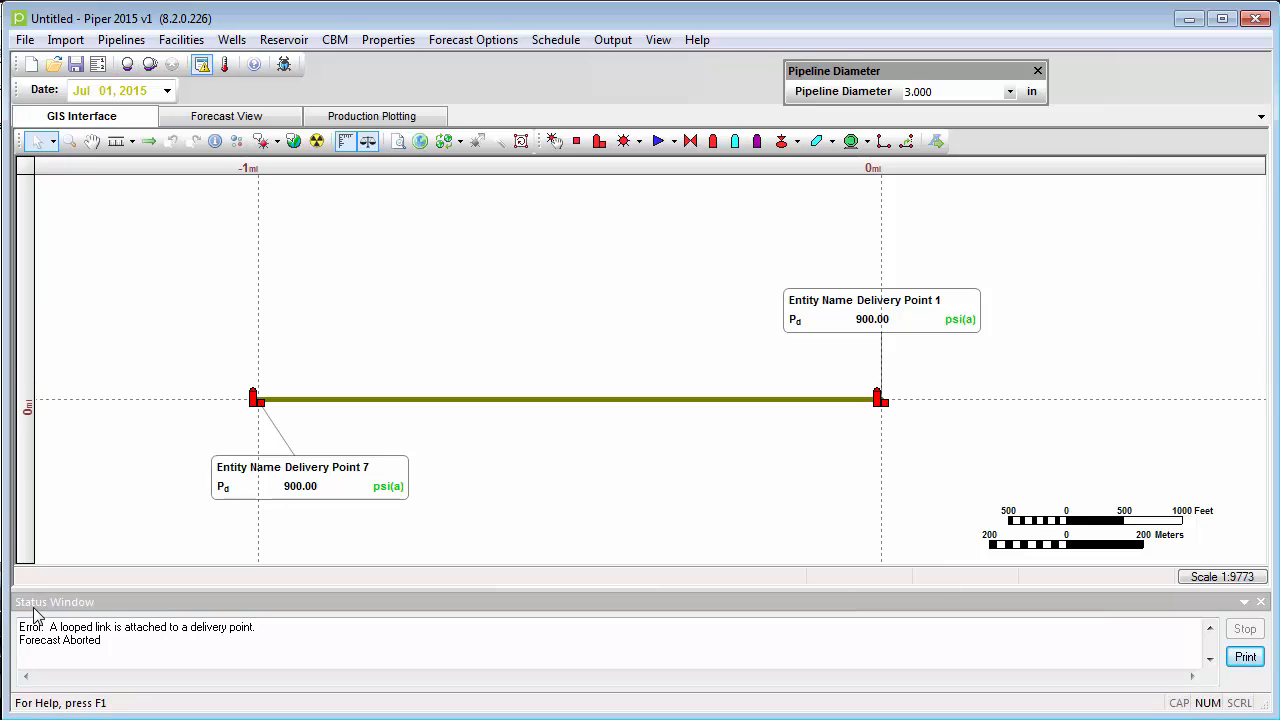
drag(46, 627, 268, 627)
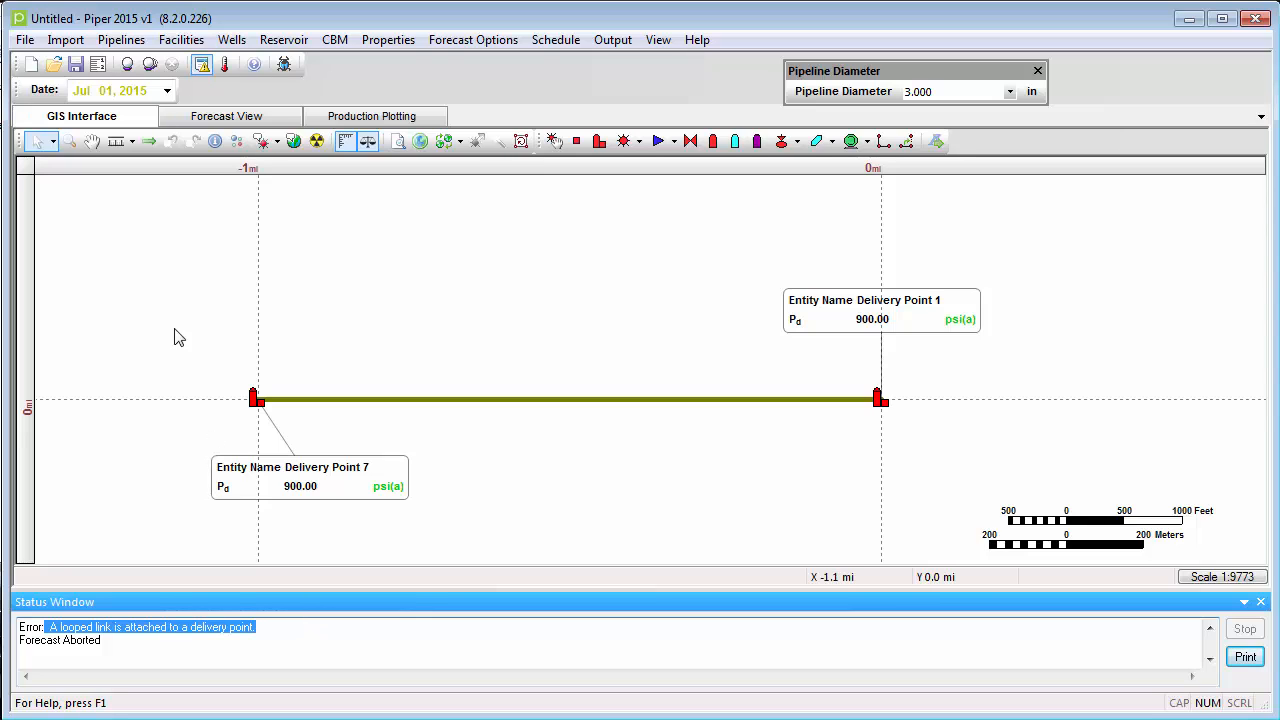
- Split the link between the delivery points twice, once near Delivery Point 7 and once near Delivery Point 1
click(334, 405)
right_click(334, 405)
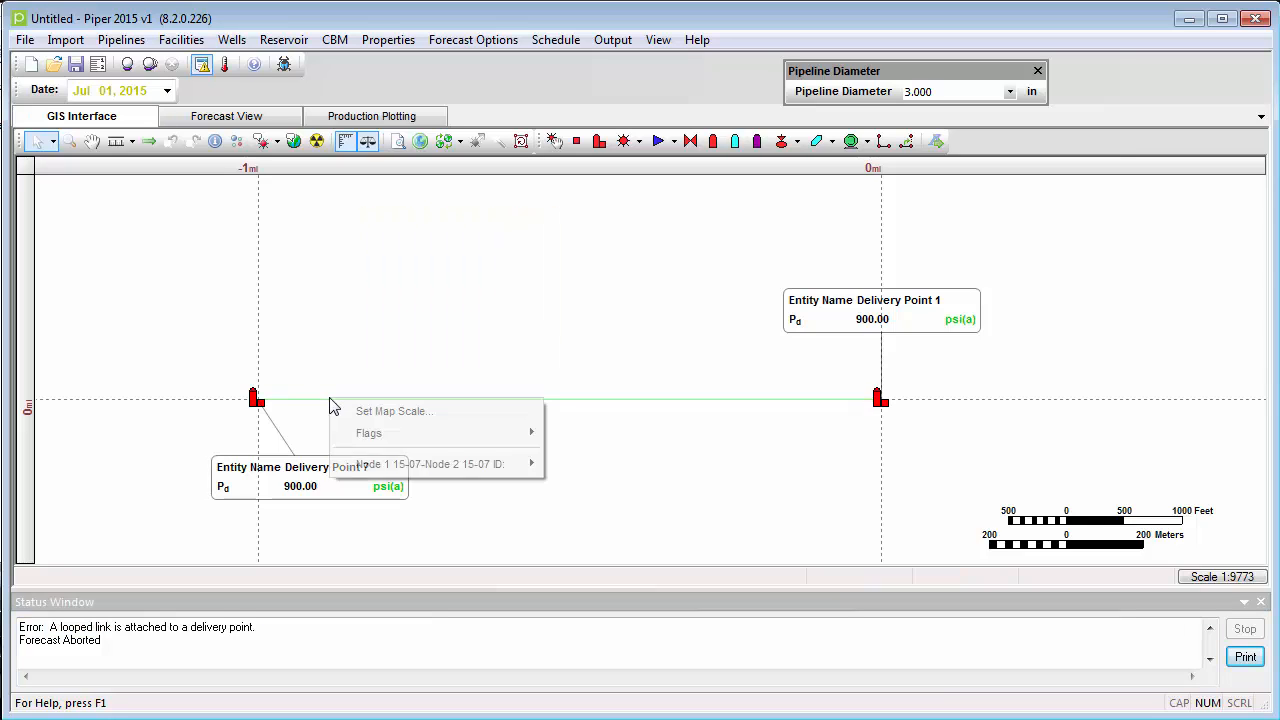
mouse_move(364, 462)
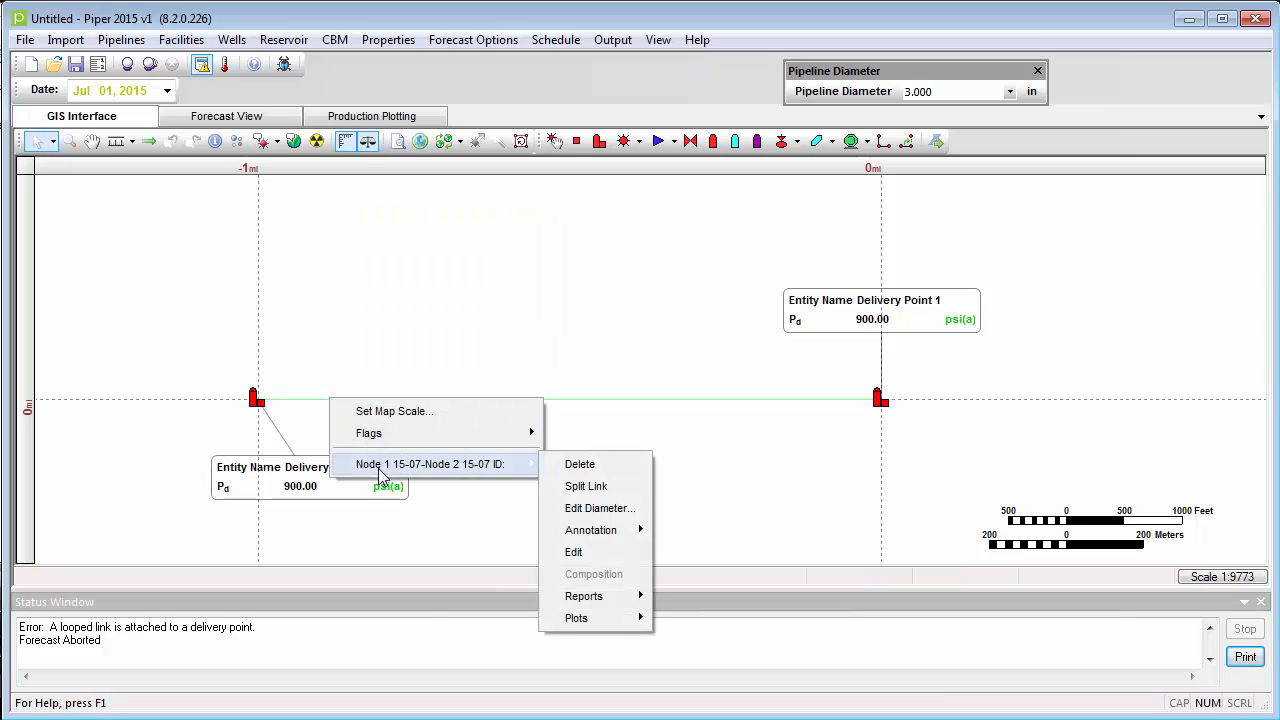
click(572, 486)
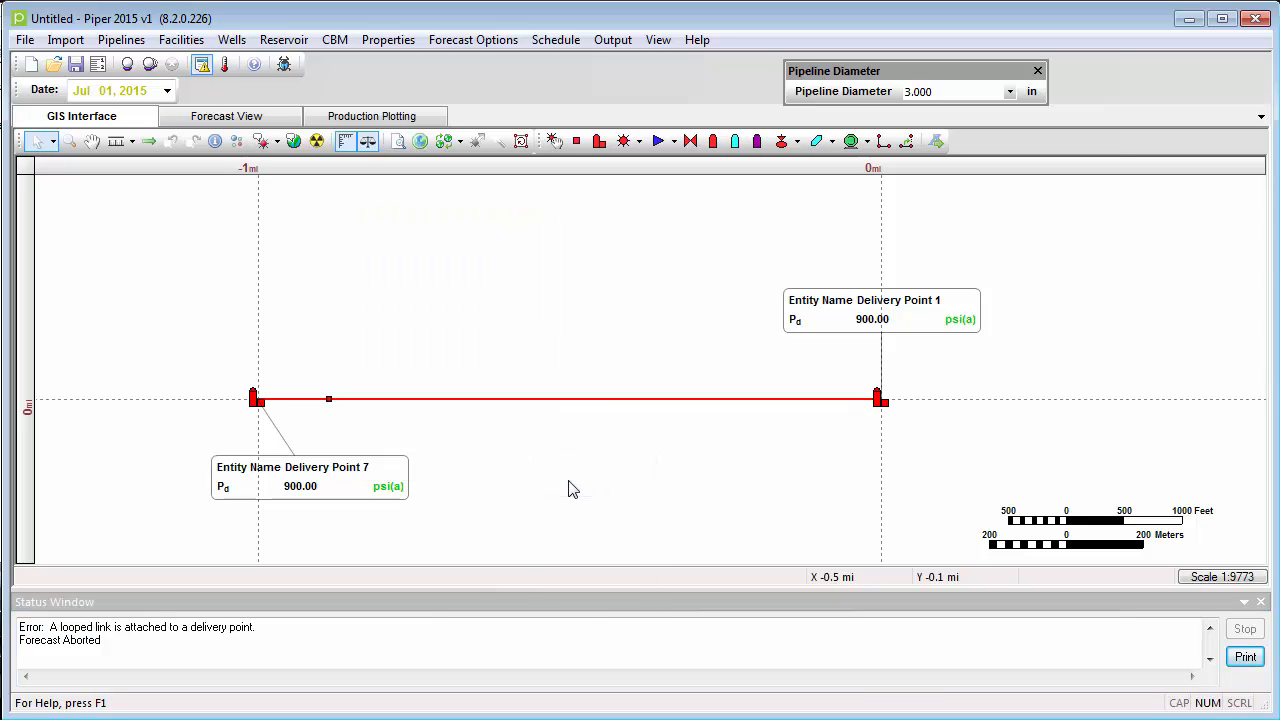
click(804, 403)
right_click(803, 399)
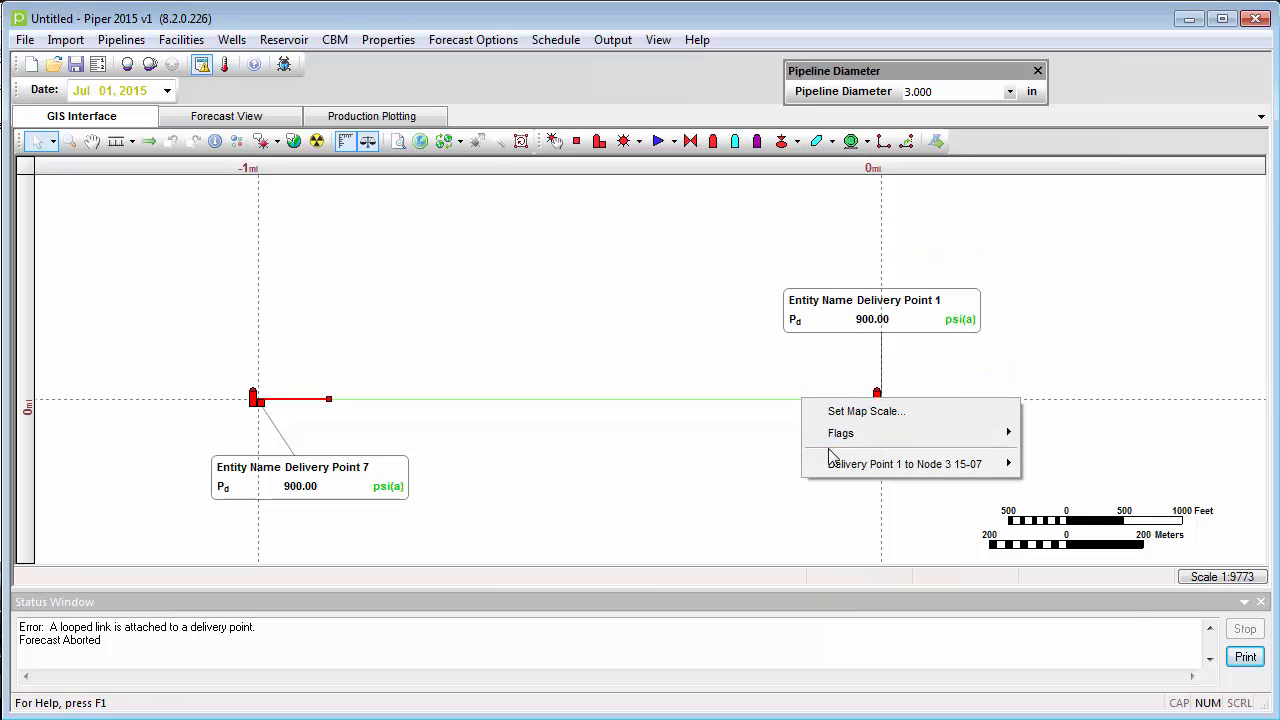
mouse_move(832, 463)
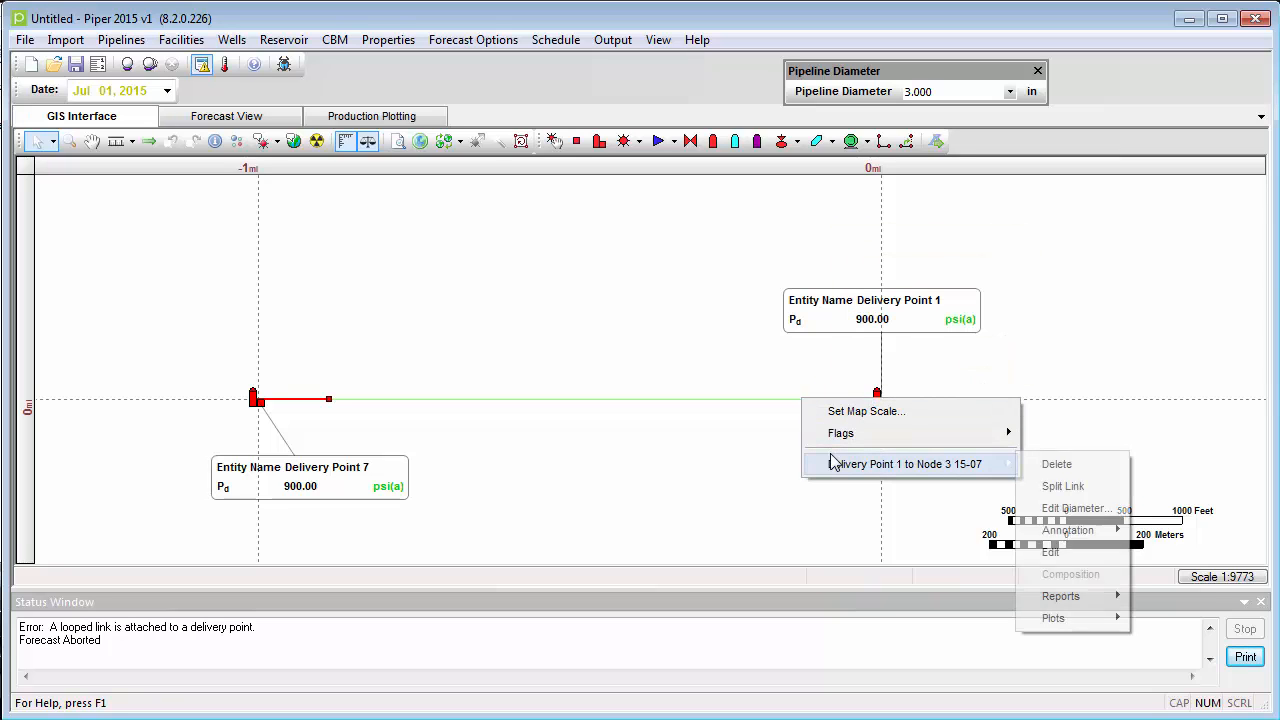
click(1060, 487)
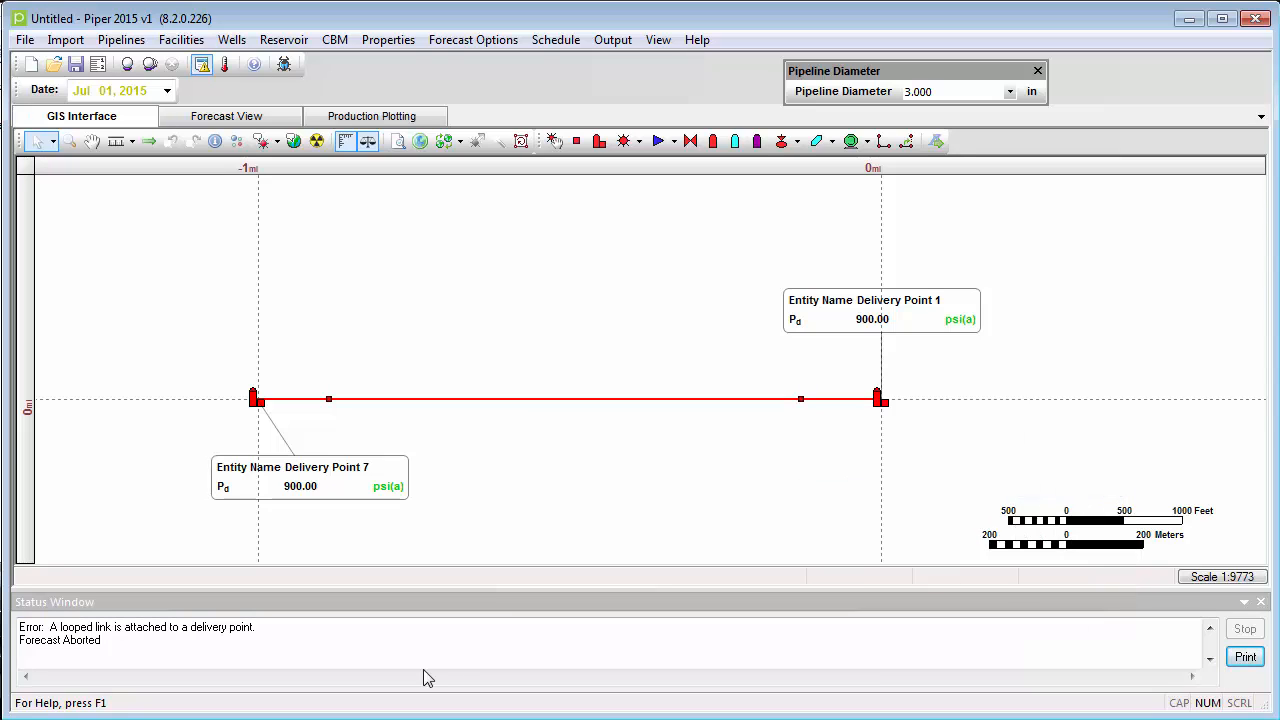
- Run the present forecast for the split pipeline with equal delivery pressures
click(127, 65)
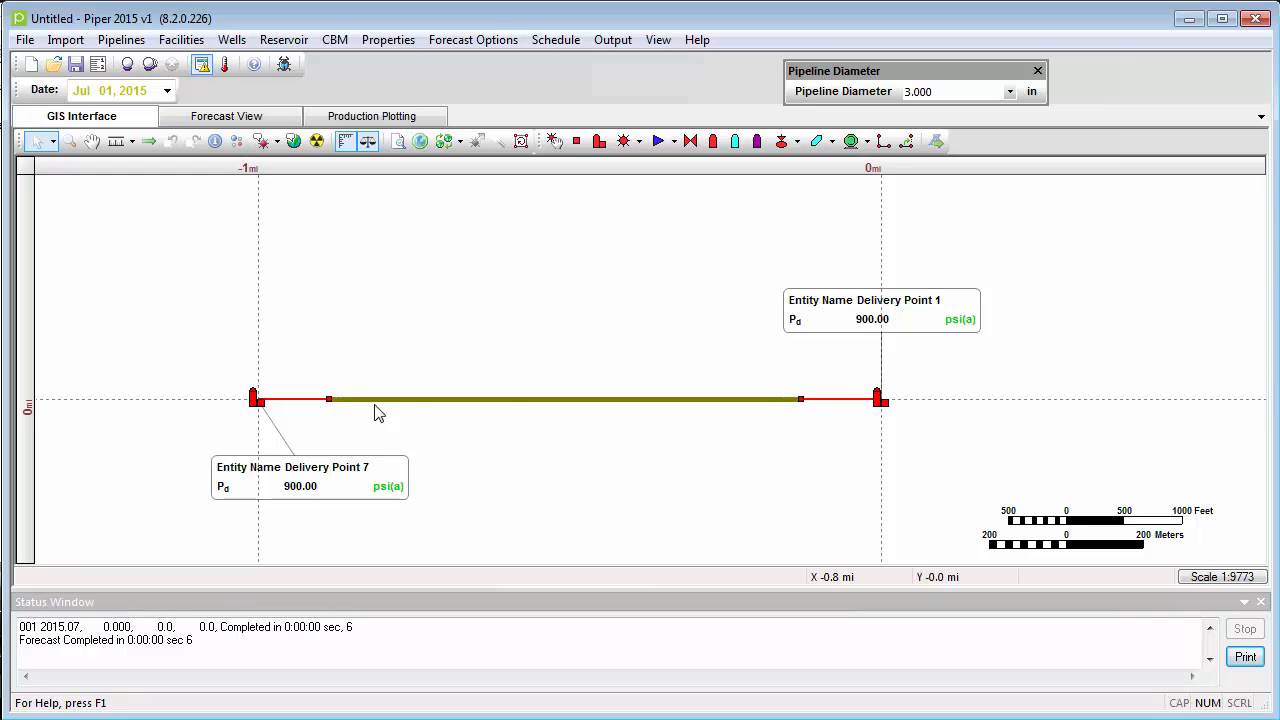
mouse_move(799, 405)
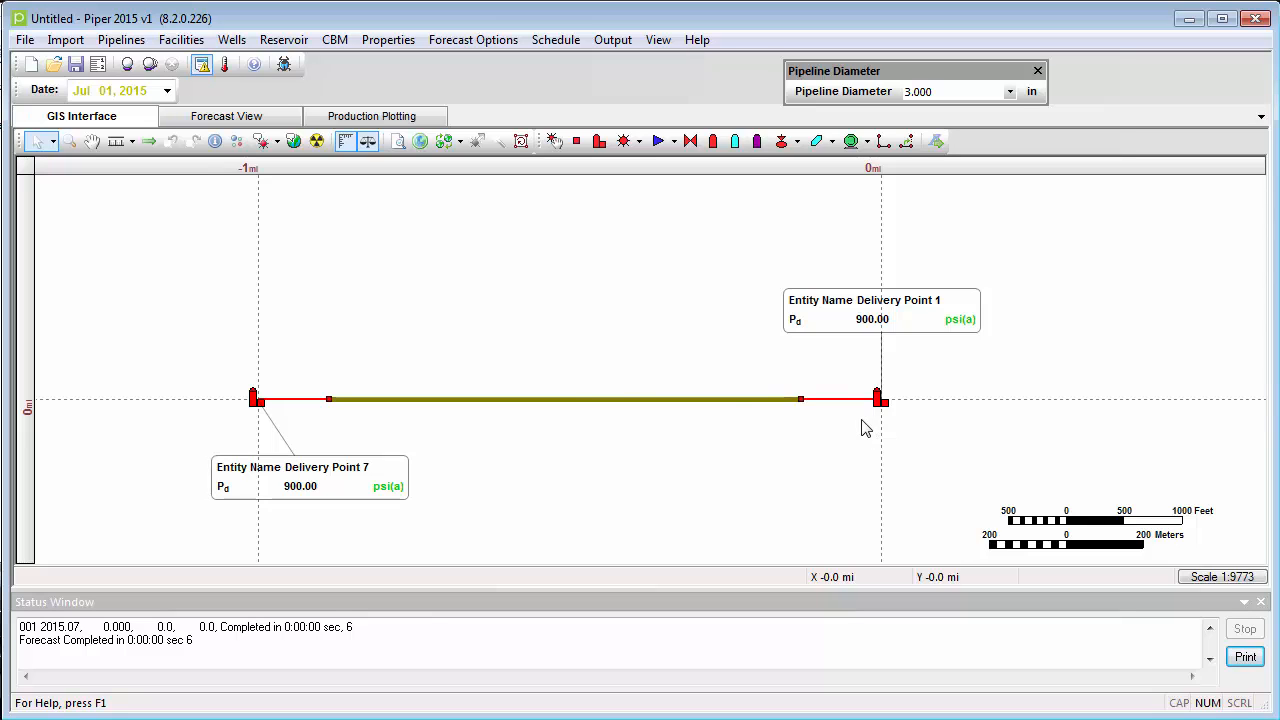
mouse_move(260, 412)
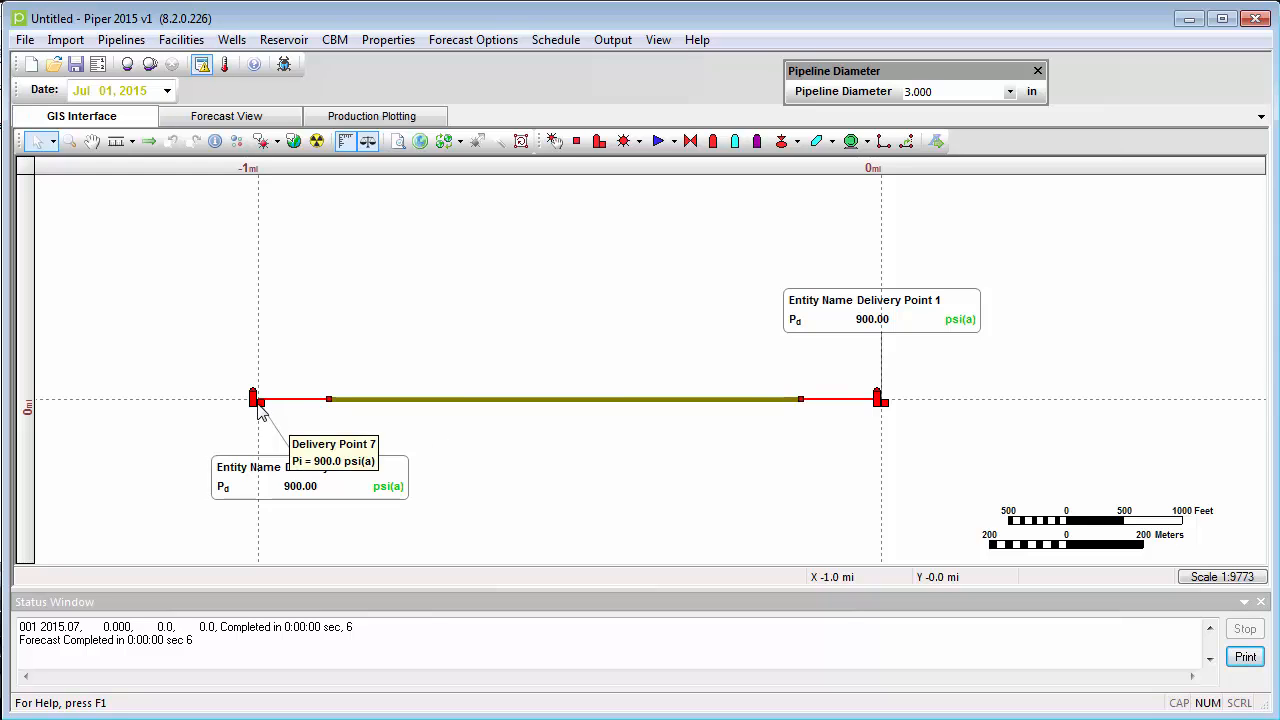
- Set Delivery Point 1's delivery pressure to 880 psi(a) and rerun the present forecast
right_click(880, 408)
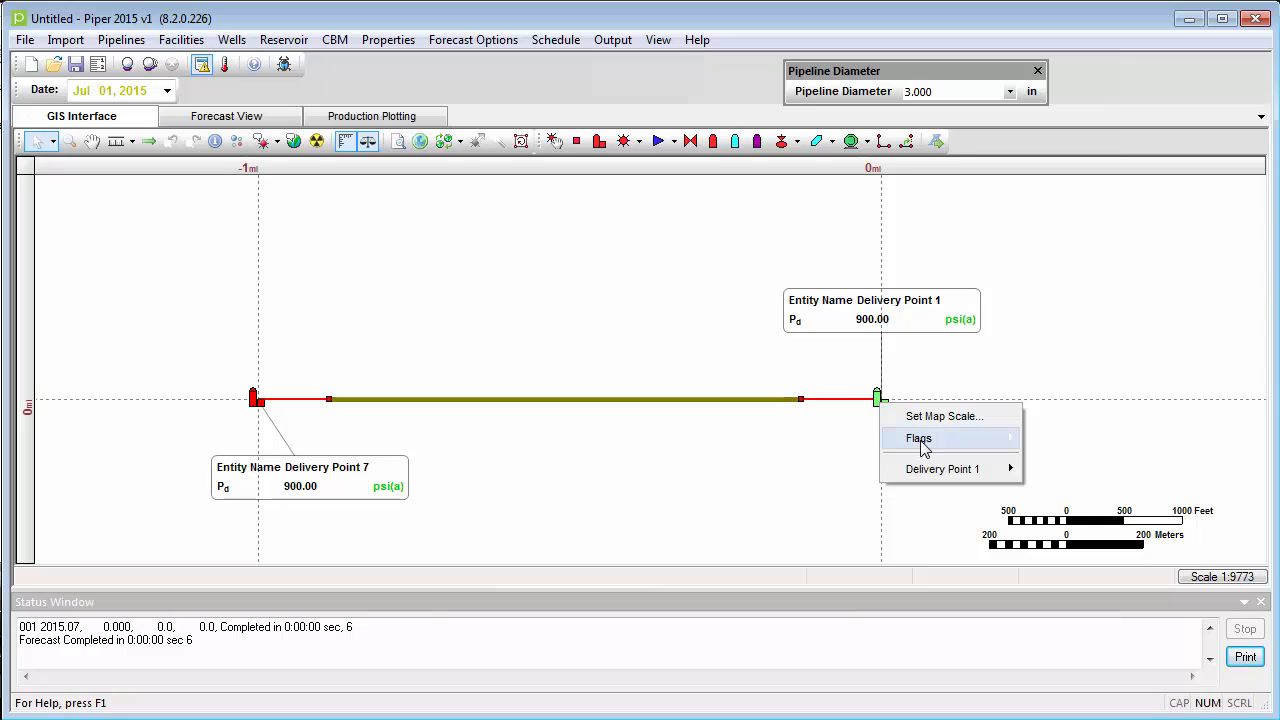
mouse_move(937, 467)
click(1080, 538)
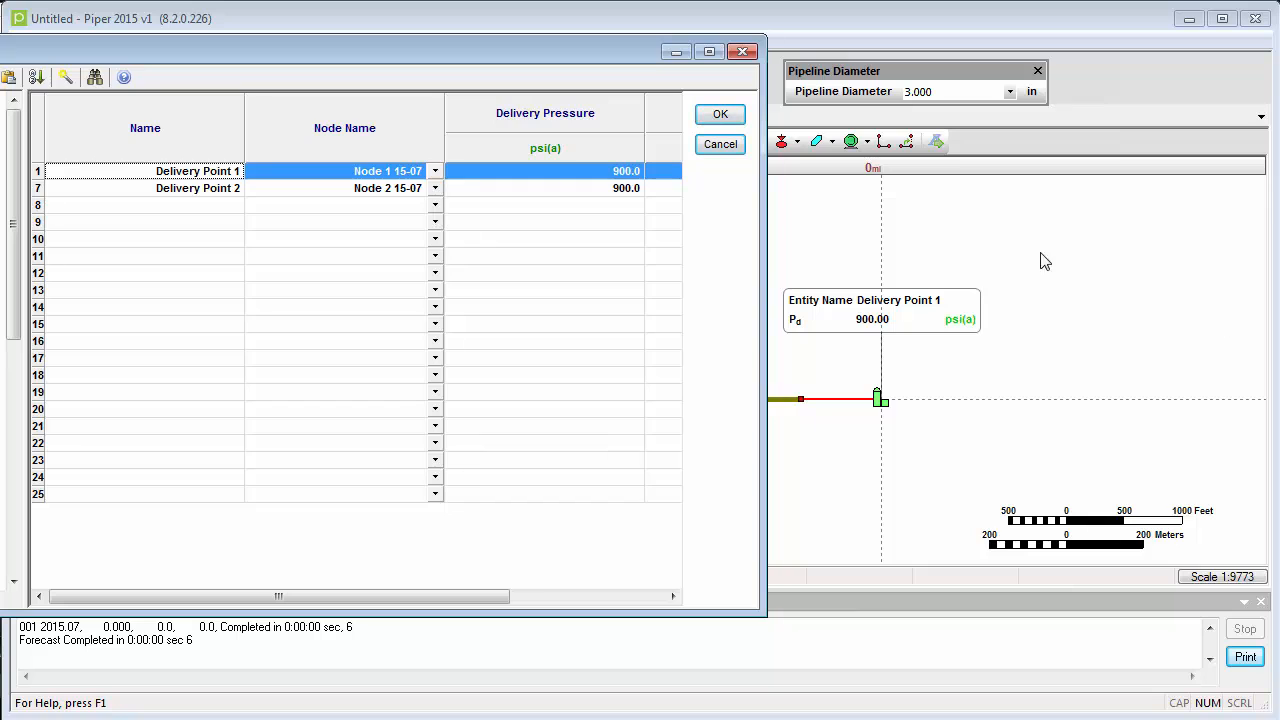
click(630, 172)
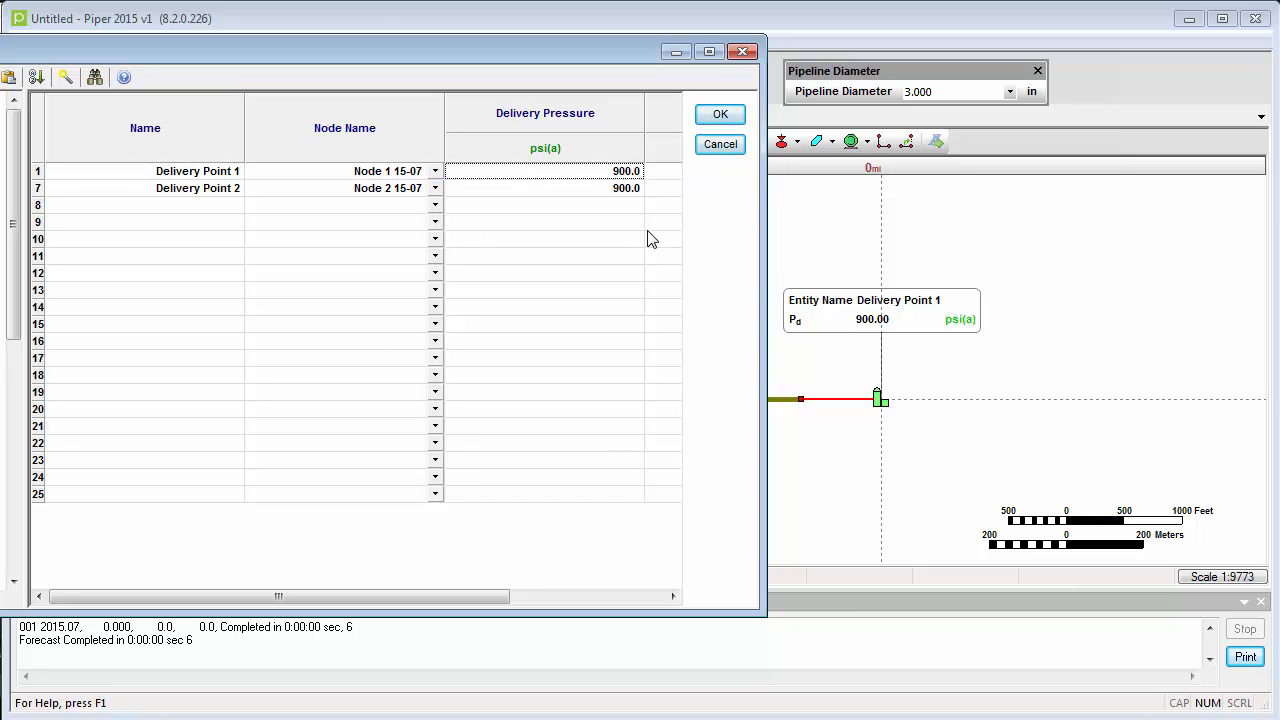
text(880)
key(Return)
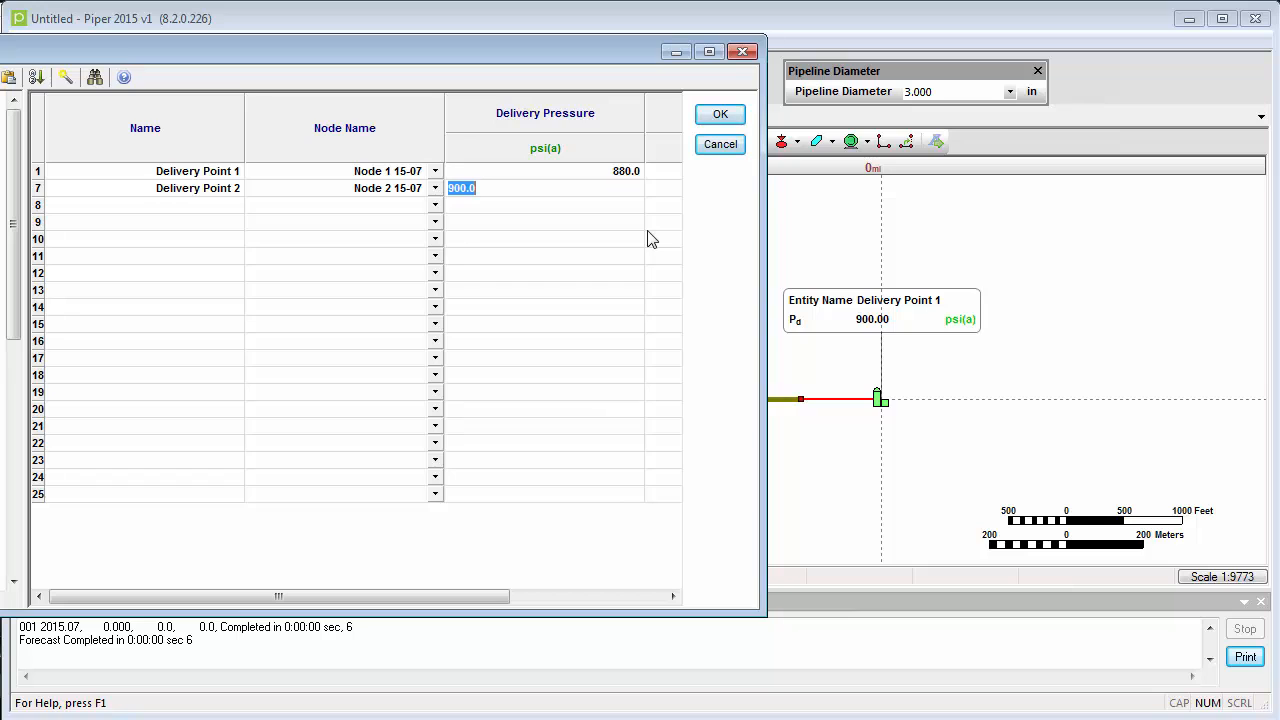
click(720, 116)
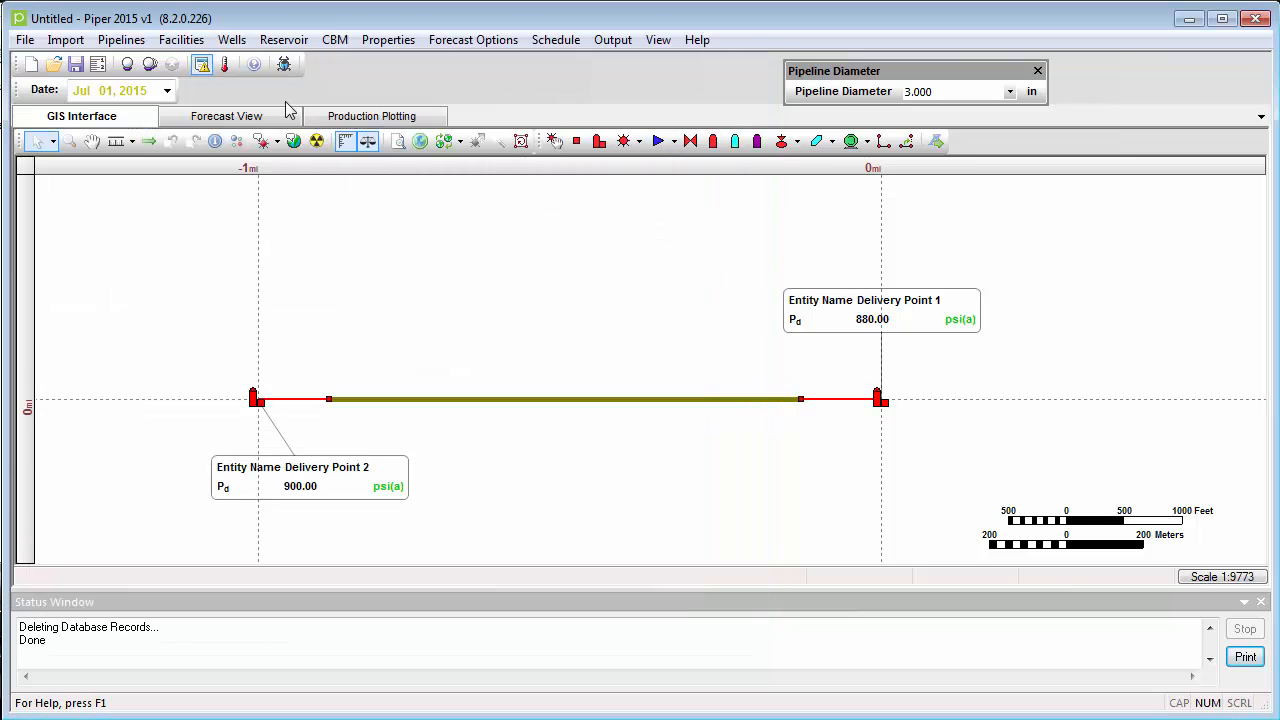
click(127, 66)
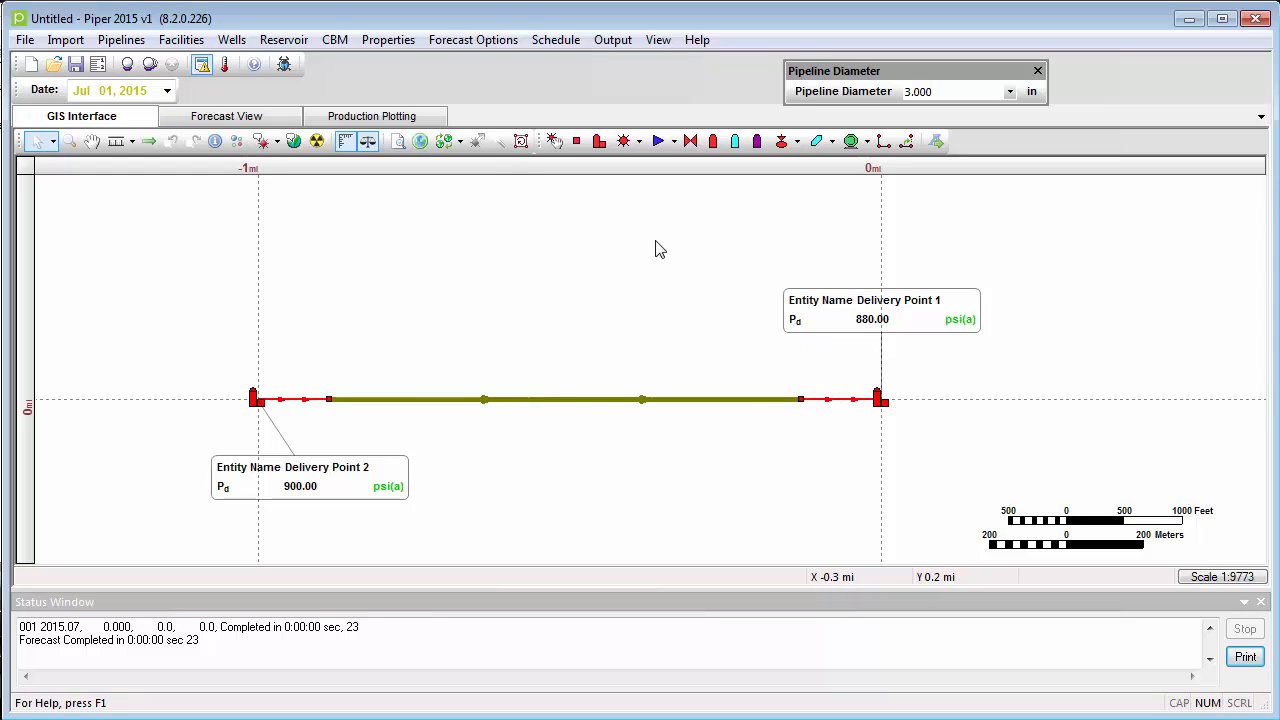
- Add the Gas Rate result at standard conditions to the delivery point annotations
click(276, 141)
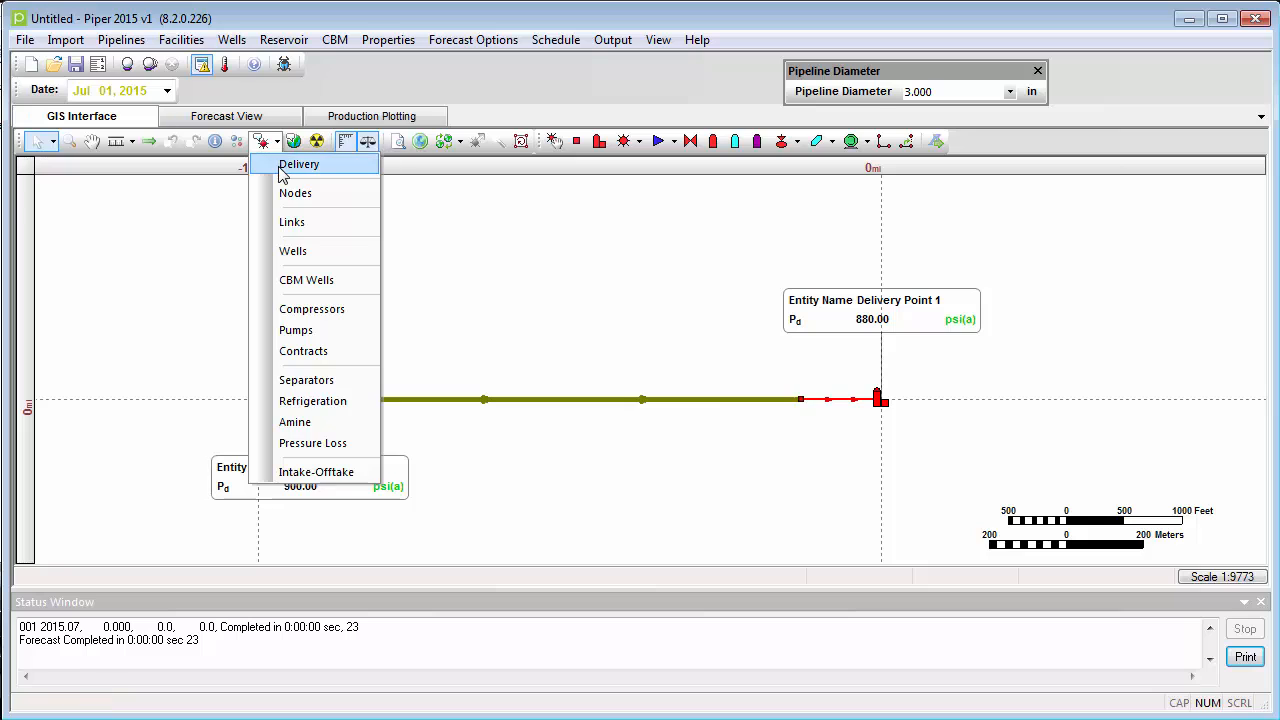
click(284, 168)
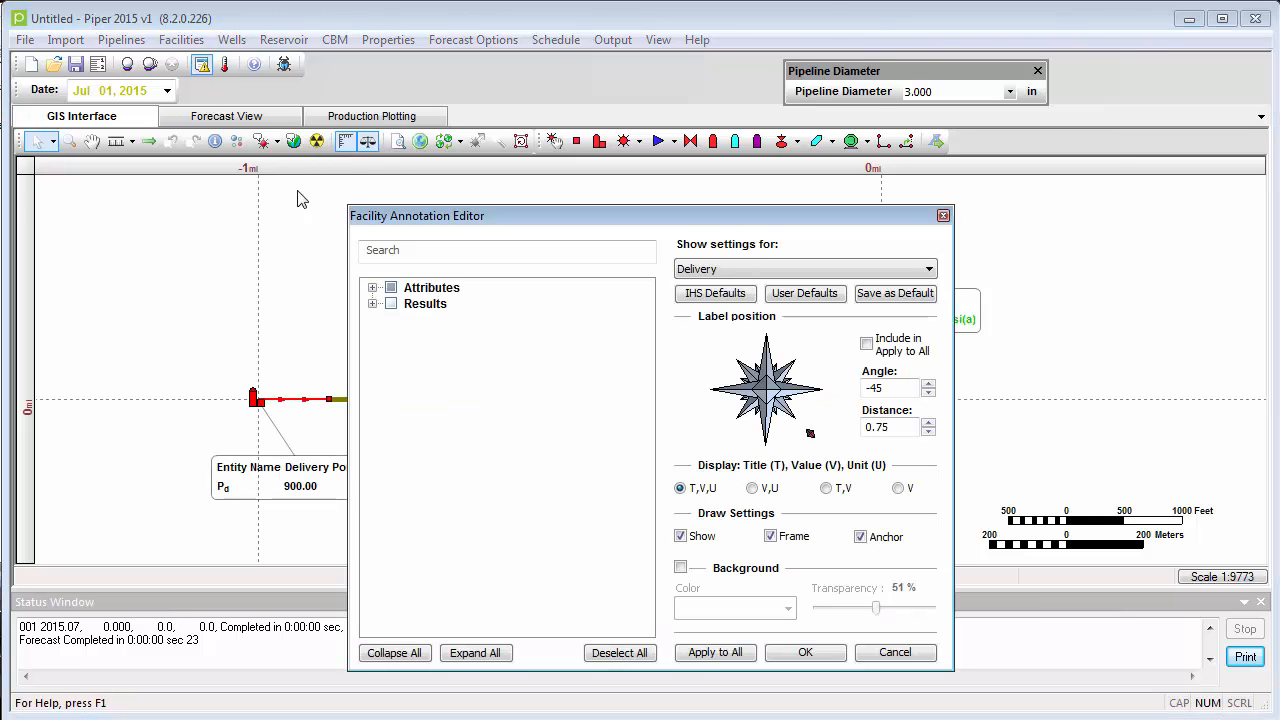
click(373, 304)
click(391, 352)
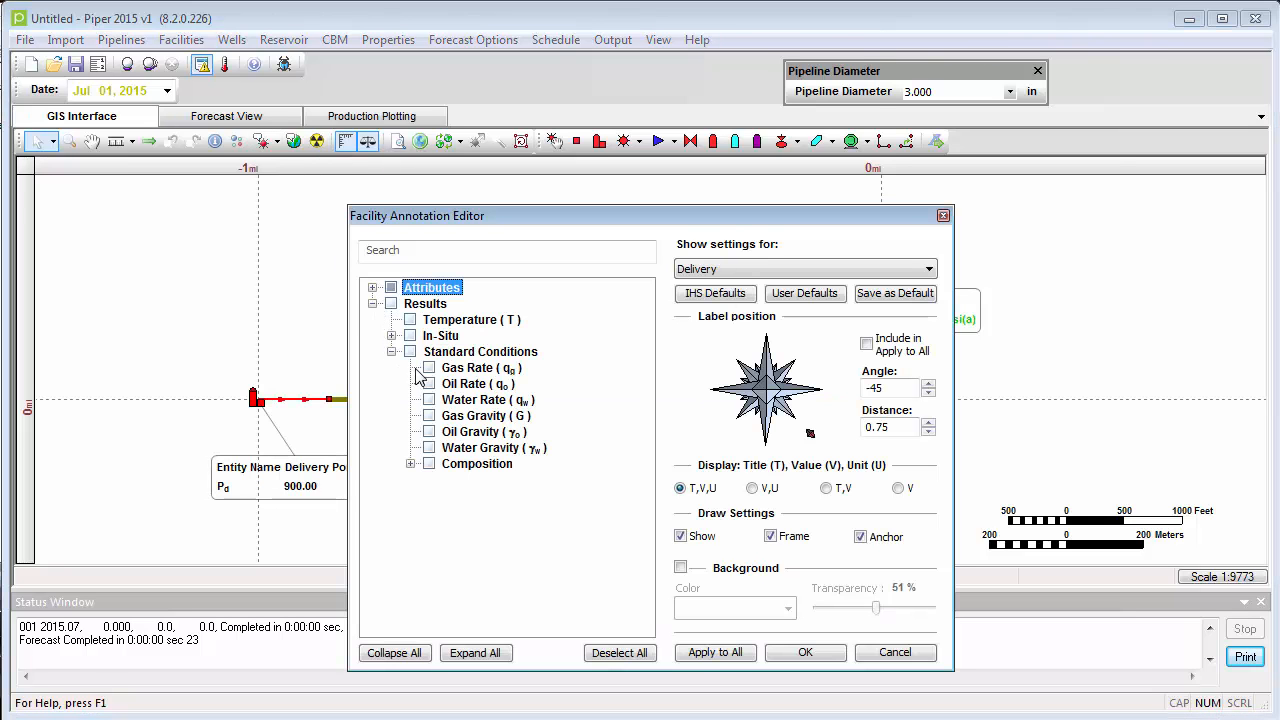
click(429, 368)
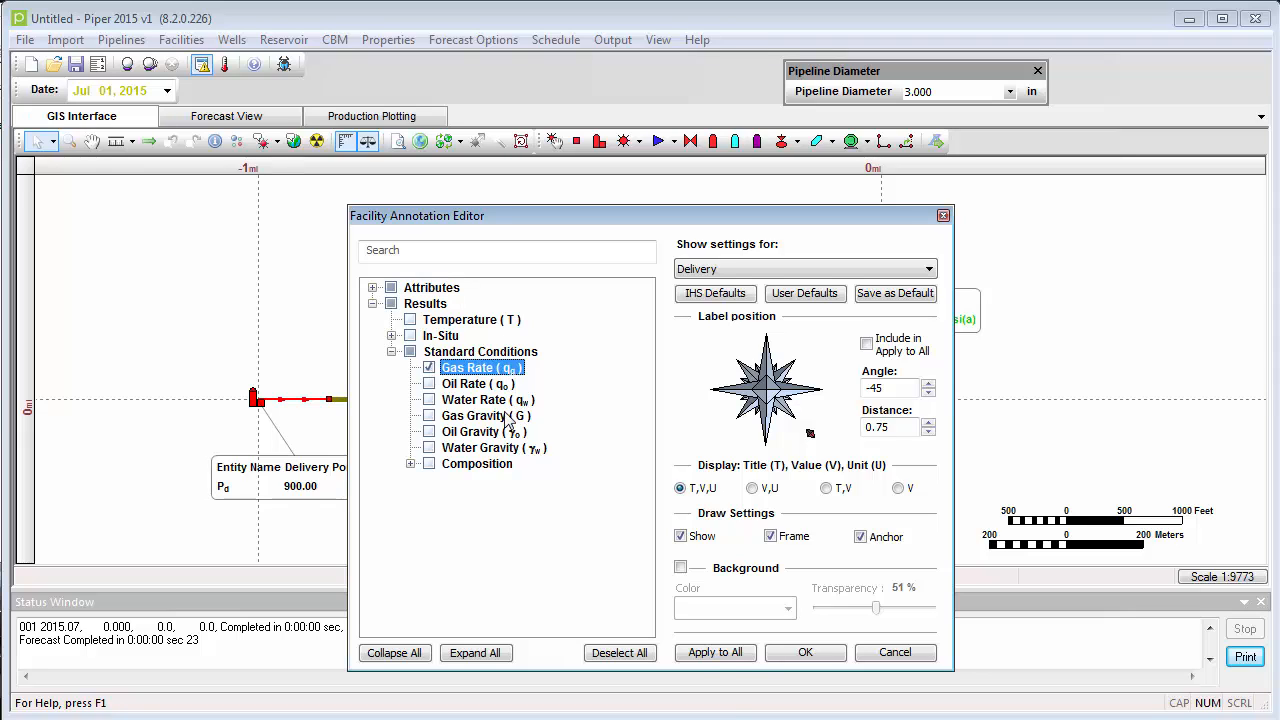
click(786, 656)
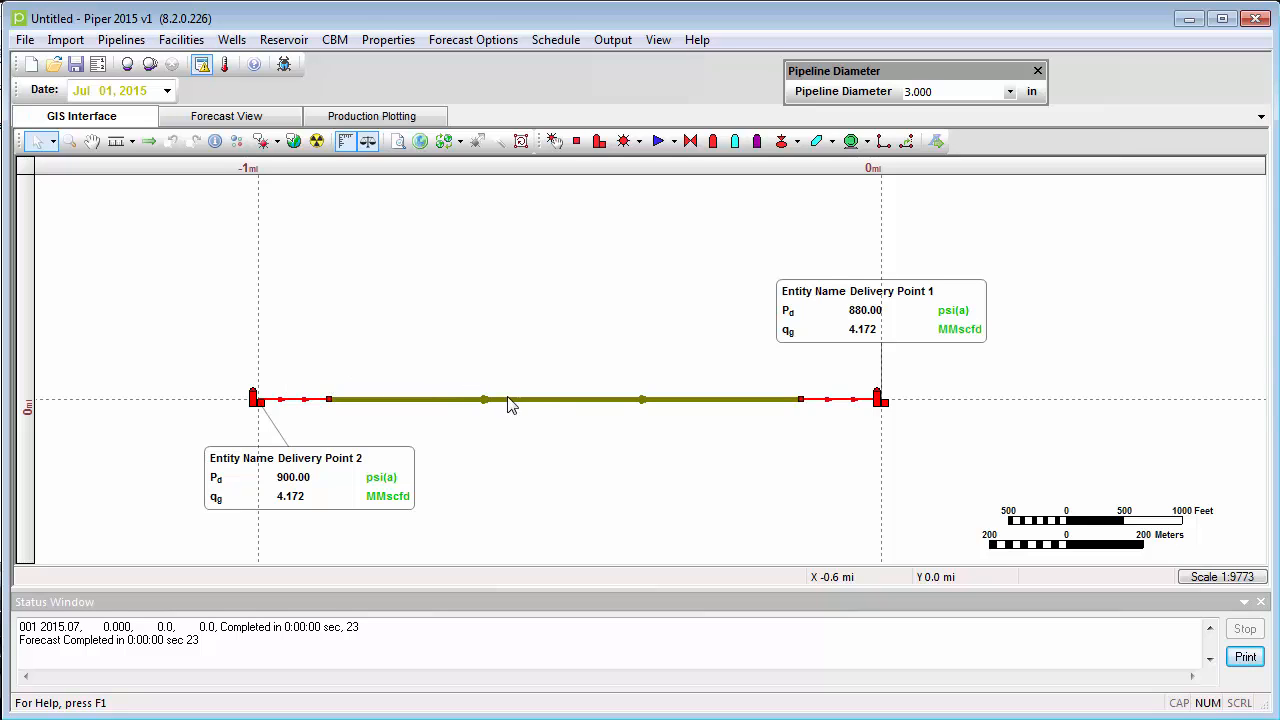
- Split the middle link of the pipeline near its midpoint
right_click(567, 400)
mouse_move(588, 466)
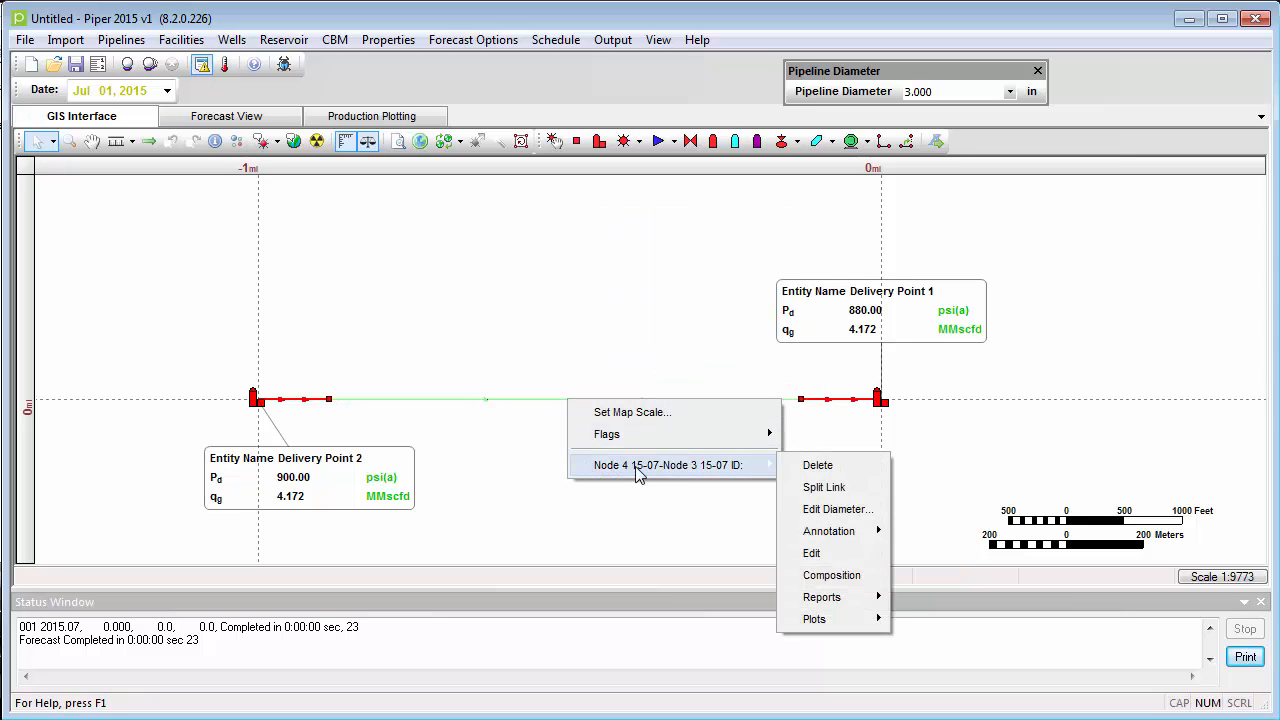
click(791, 487)
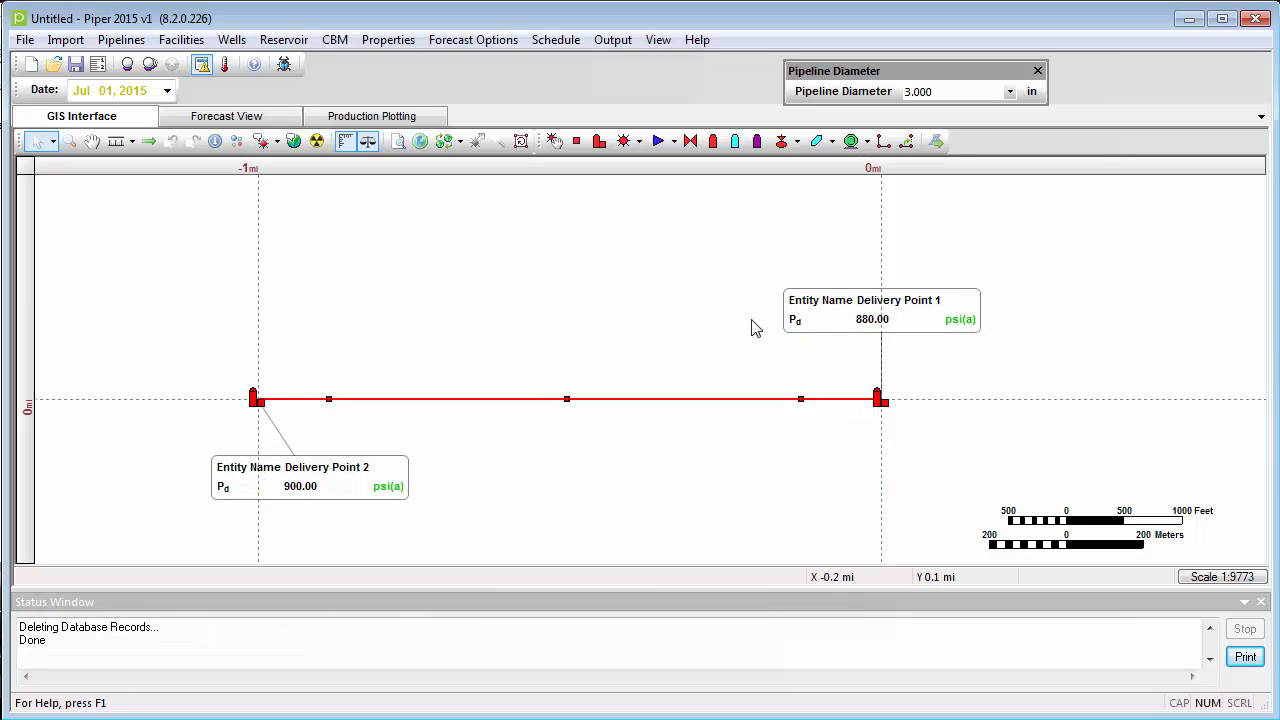
- Place a fixed rate well above the pipeline's middle node and connect it to that node with a link about 0.22 mi long
click(639, 141)
click(640, 163)
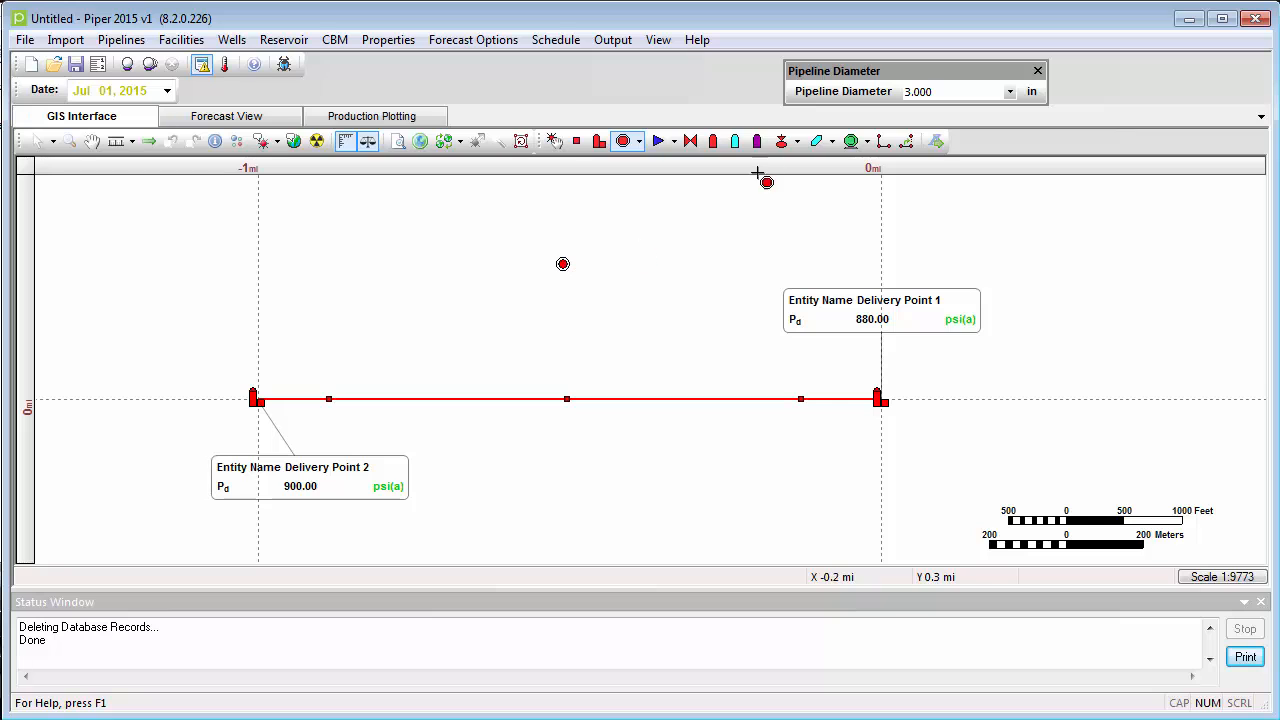
click(883, 141)
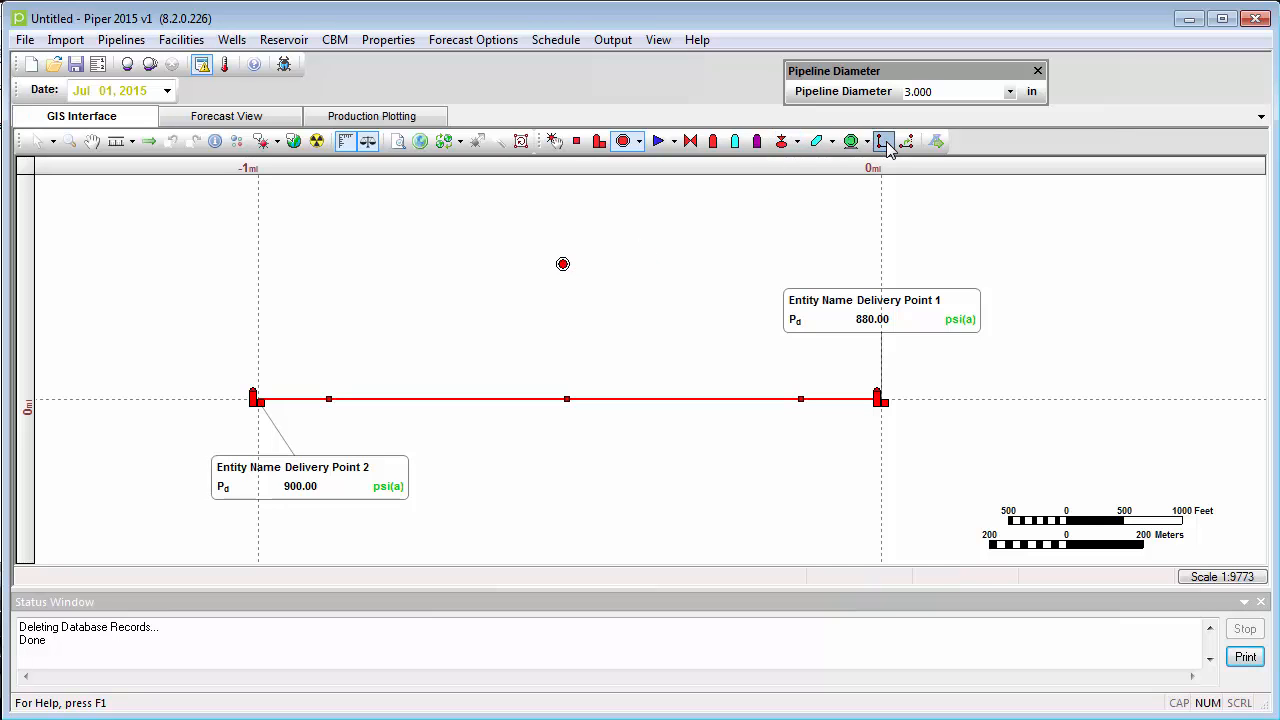
click(563, 264)
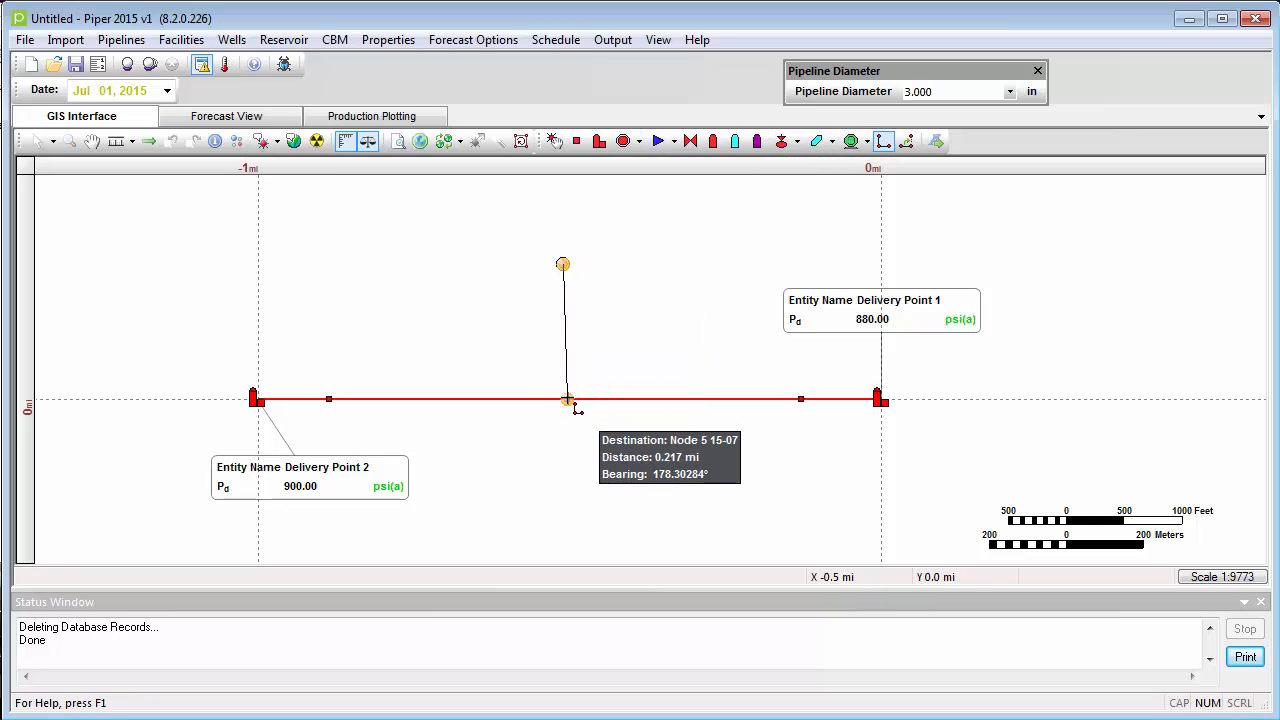
click(564, 399)
right_click(566, 399)
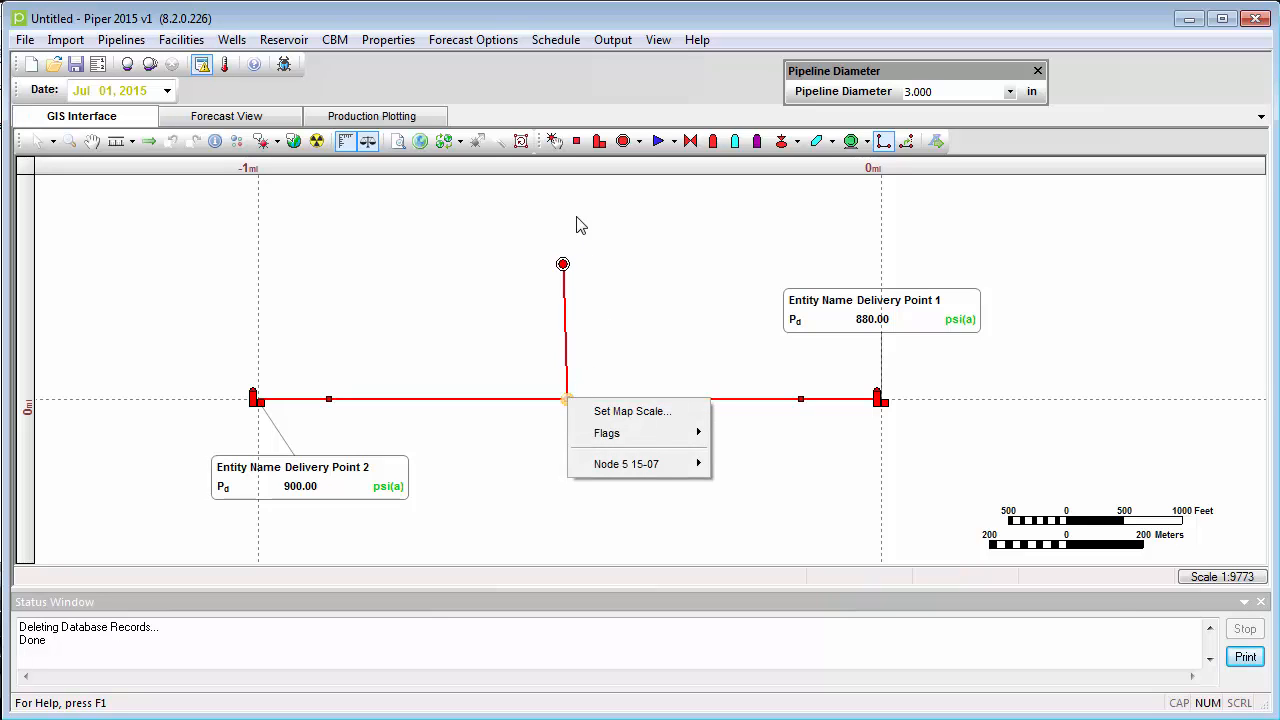
click(36, 141)
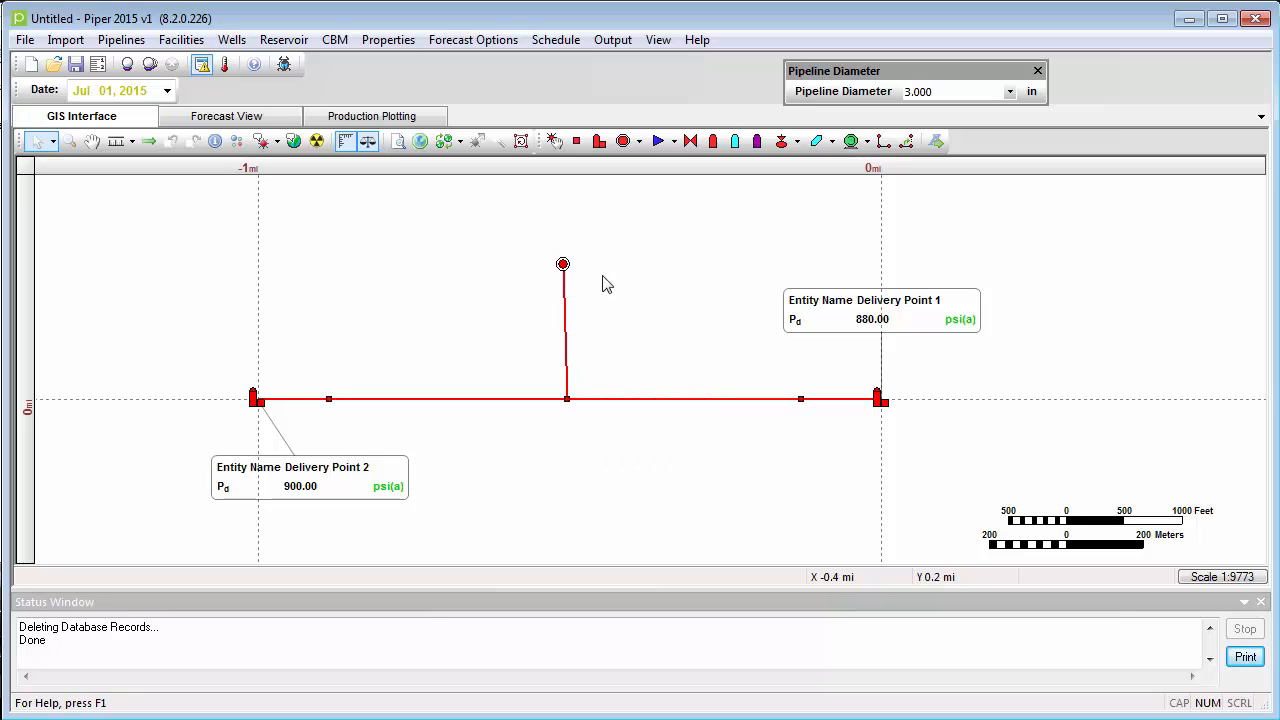
- Set Fixed Rate Well 1's fixed gas rate to 10 MMscfd in its well deliverability data
right_click(564, 266)
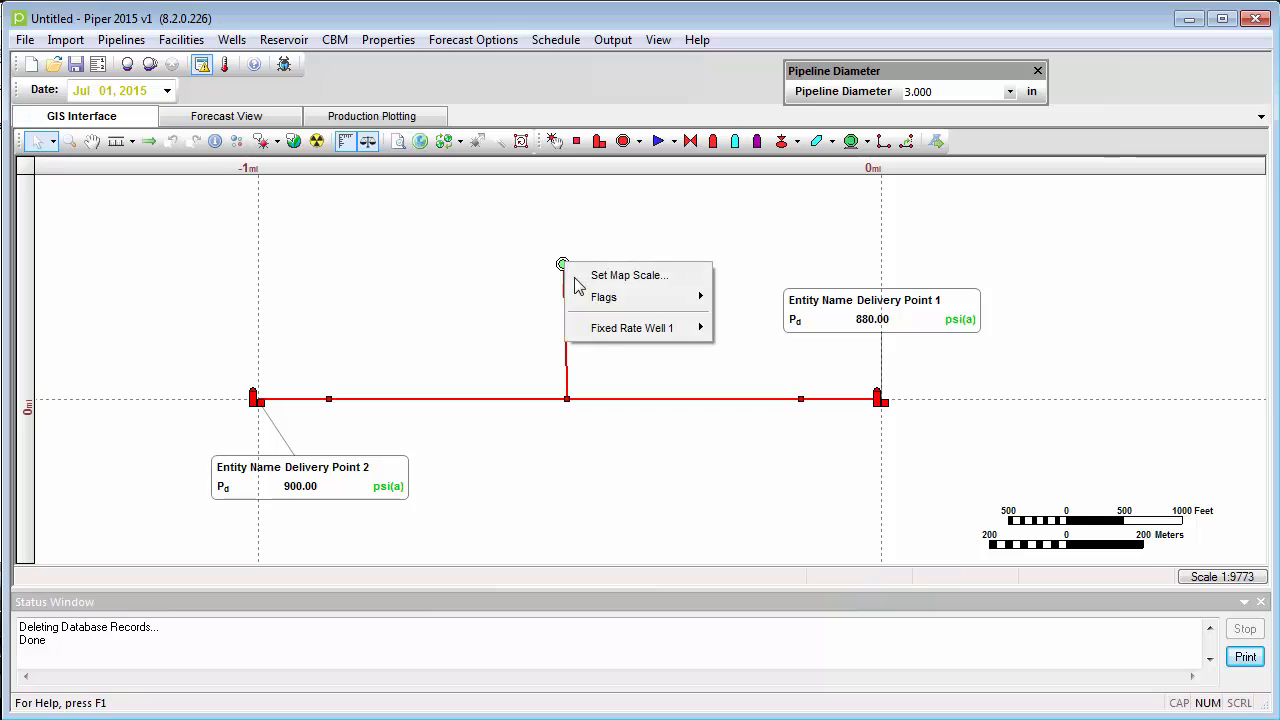
mouse_move(600, 332)
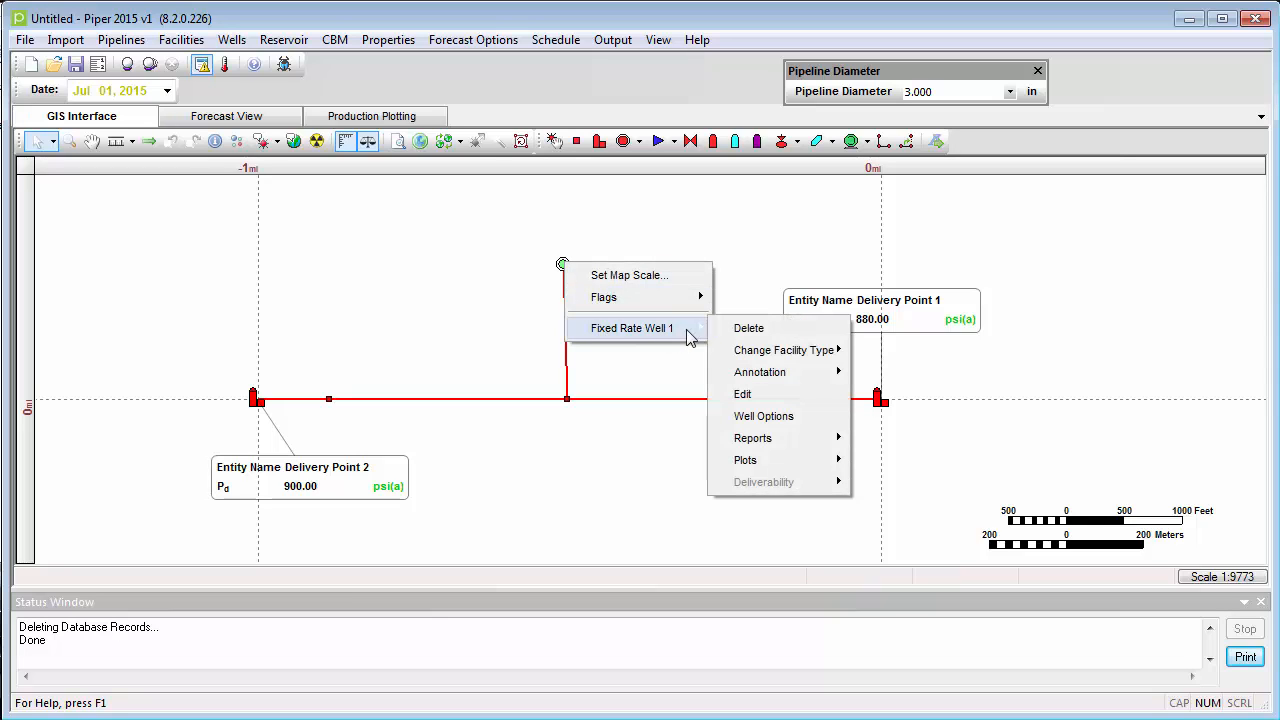
click(757, 398)
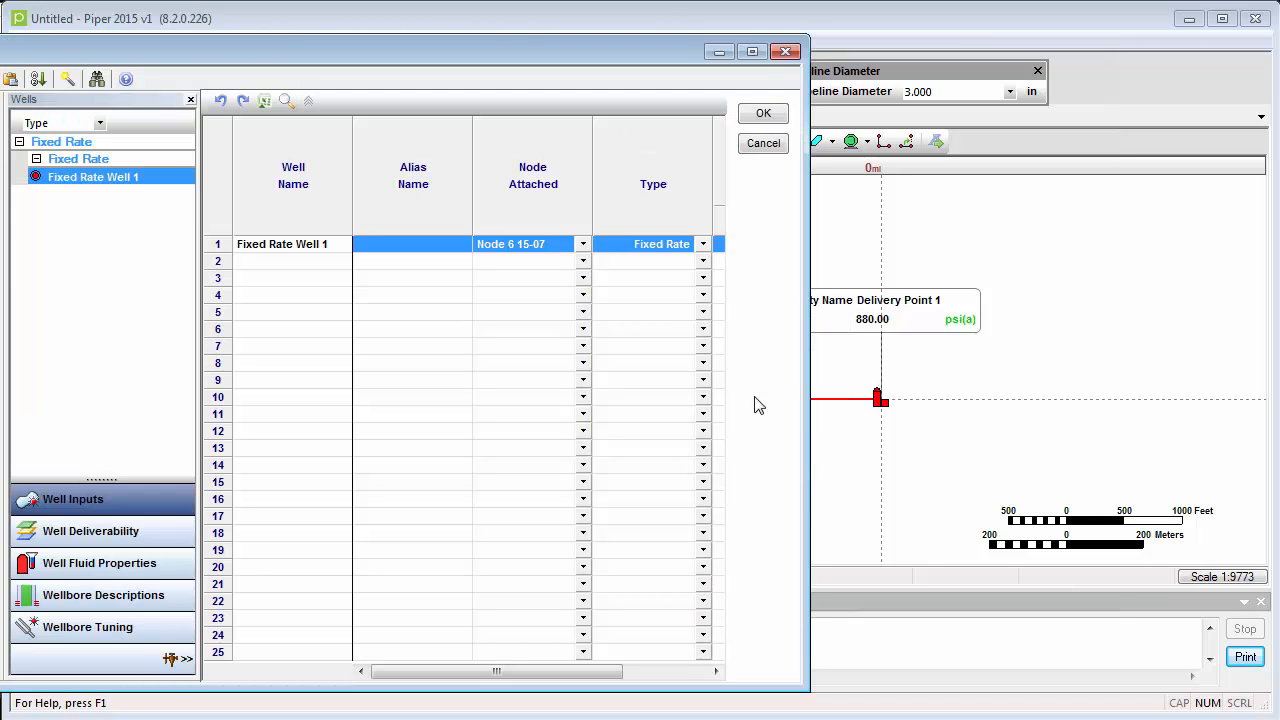
click(165, 533)
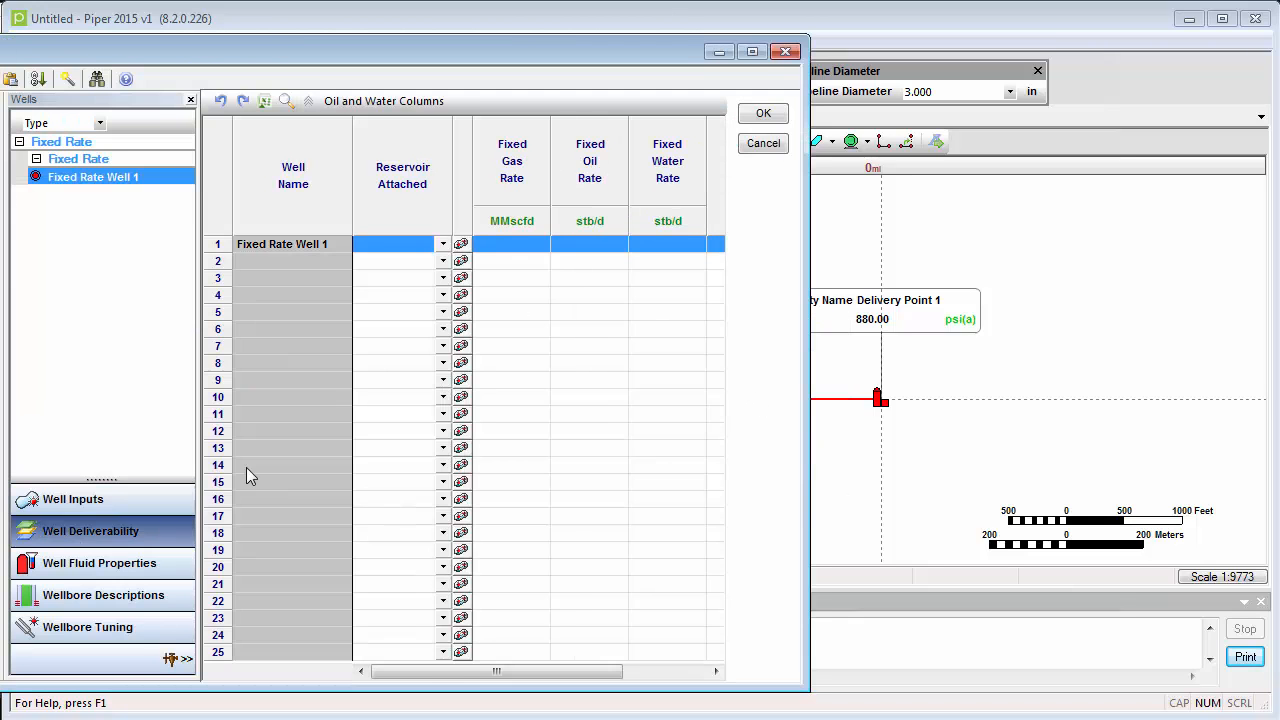
click(506, 250)
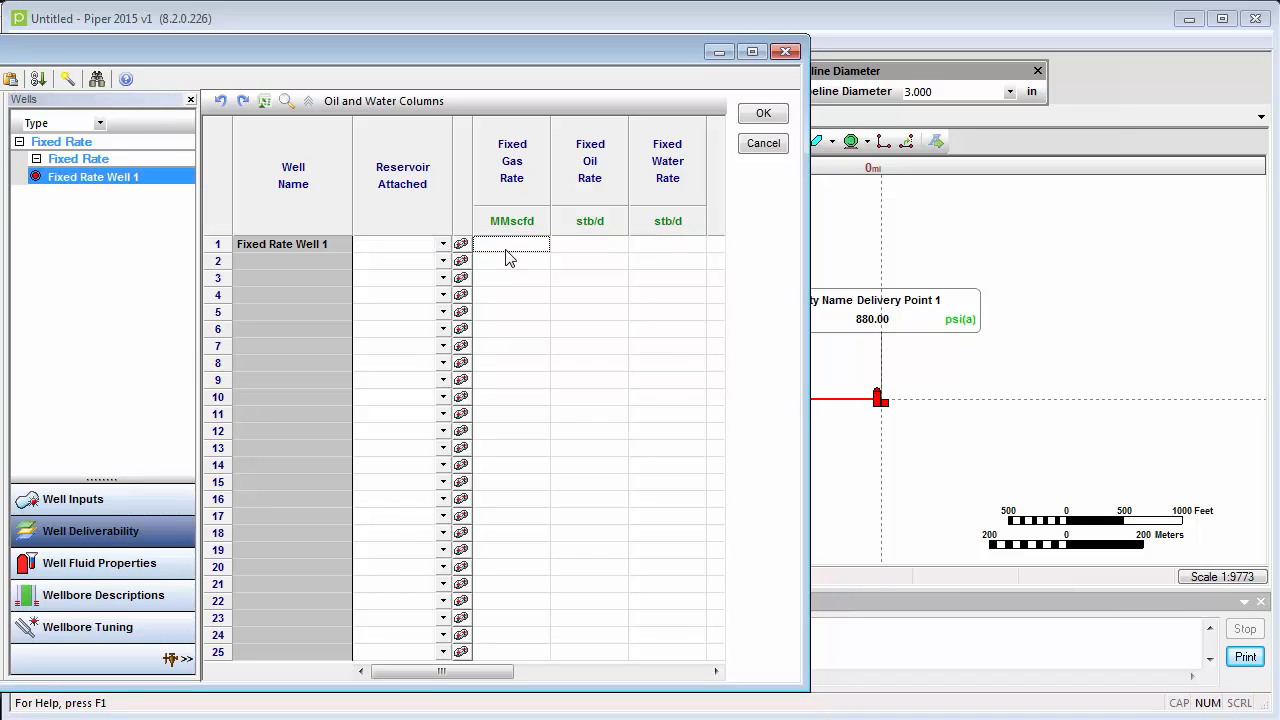
text(1, 2)
text(0)
key(Return)
click(766, 116)
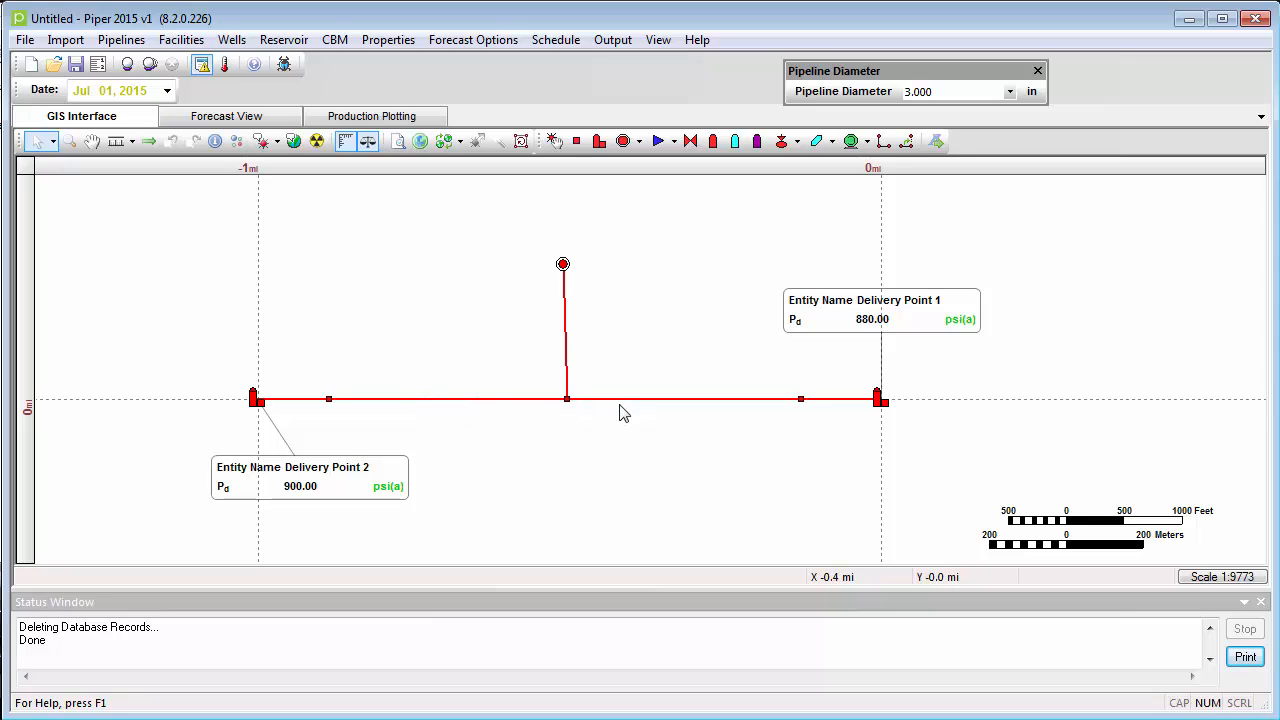
- Run the present forecast with the well included and examine the gas rates at both delivery points
mouse_move(646, 407)
click(129, 68)
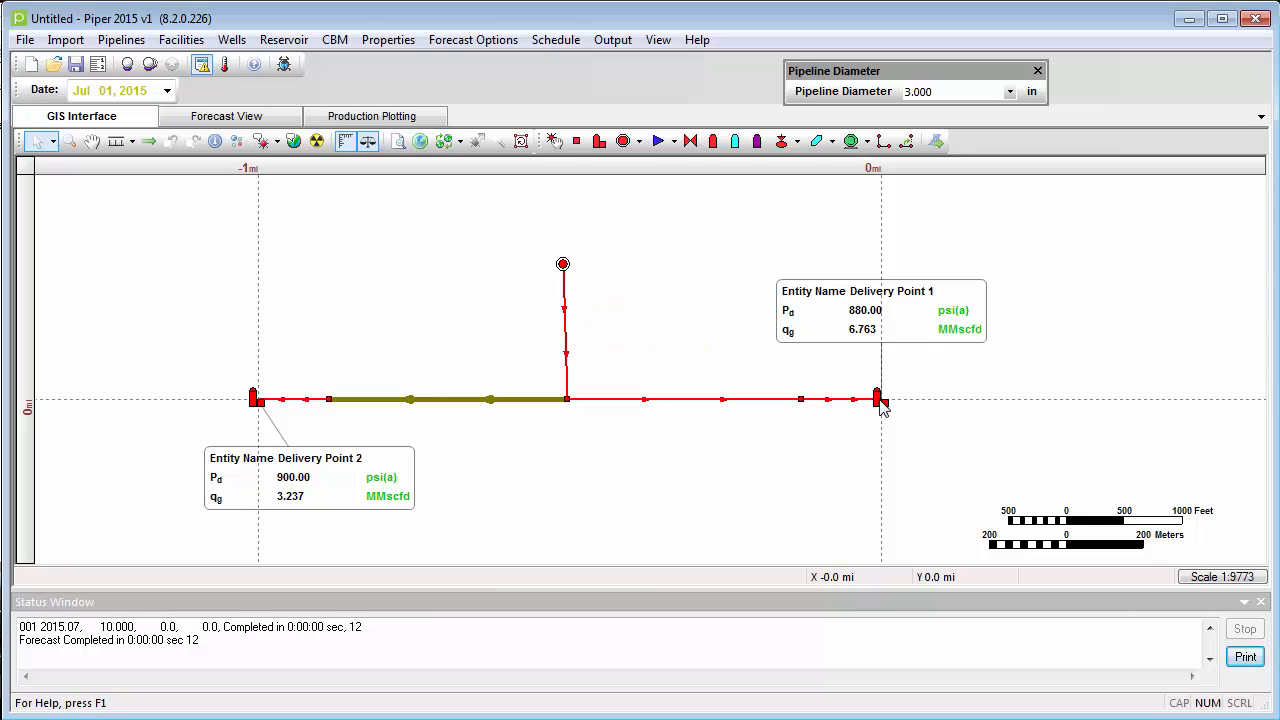
mouse_move(882, 407)
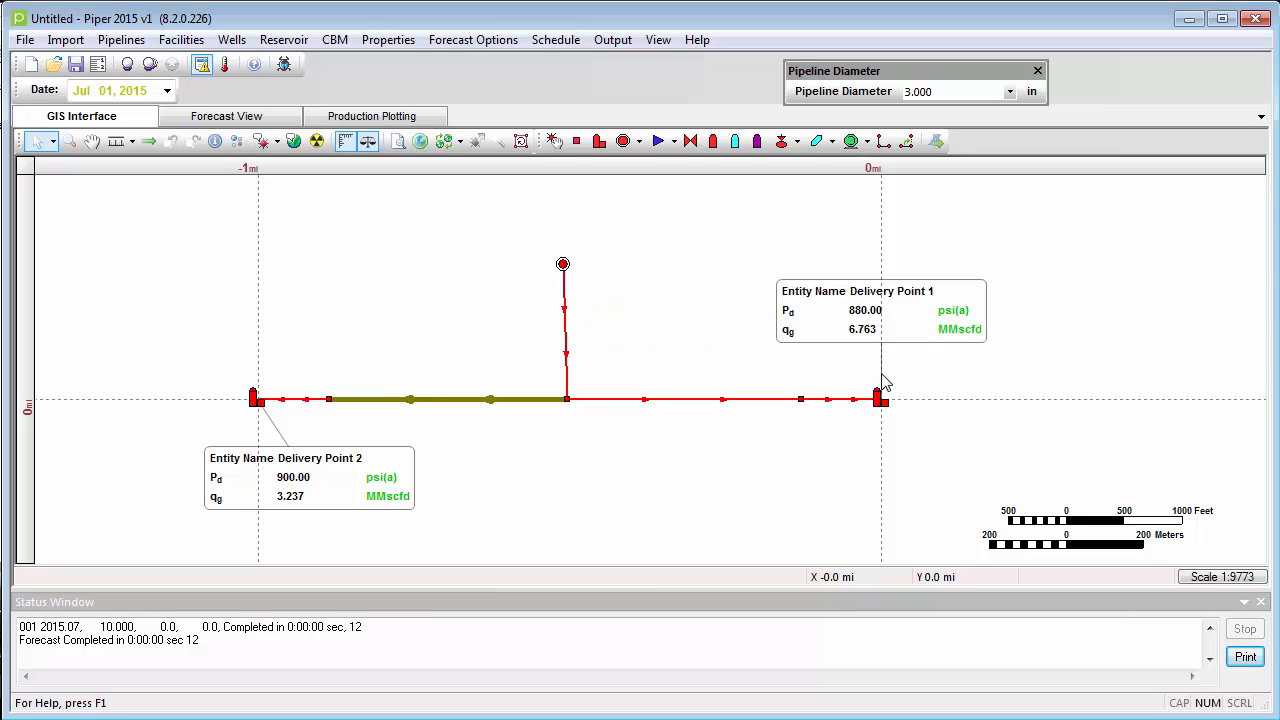